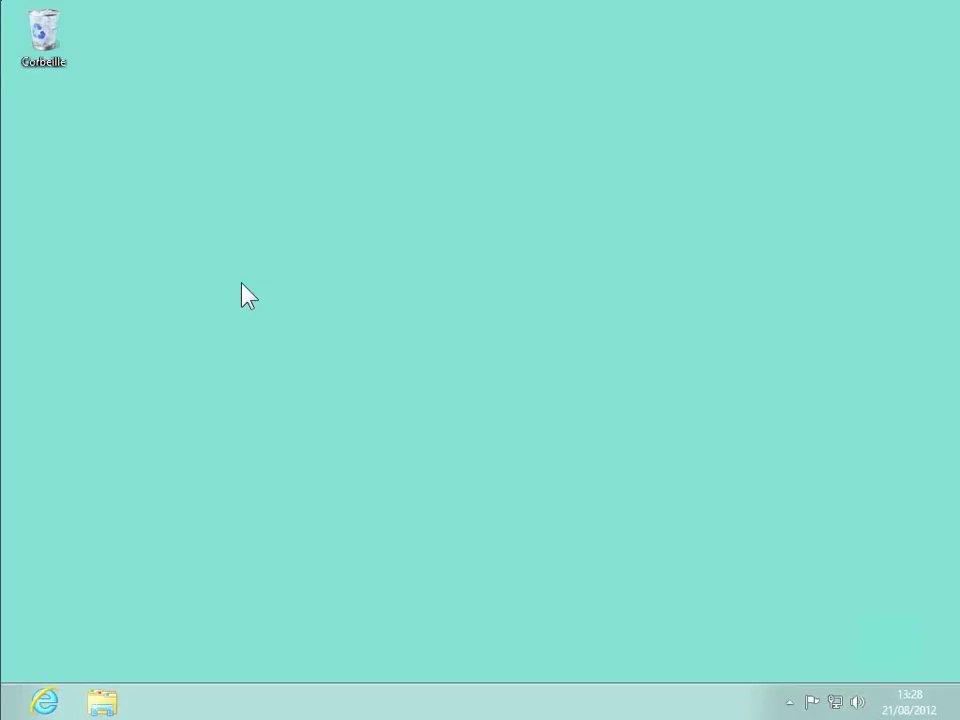
- Create a new folder on the desktop and name it "Mes documents"
right_click(242, 286)
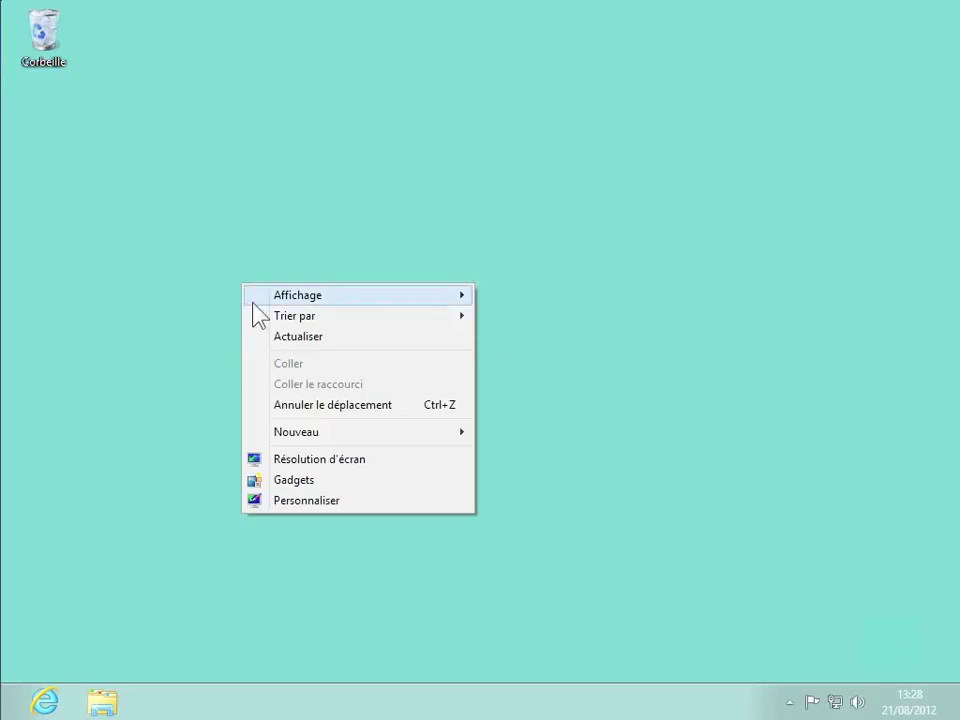
mouse_move(268, 441)
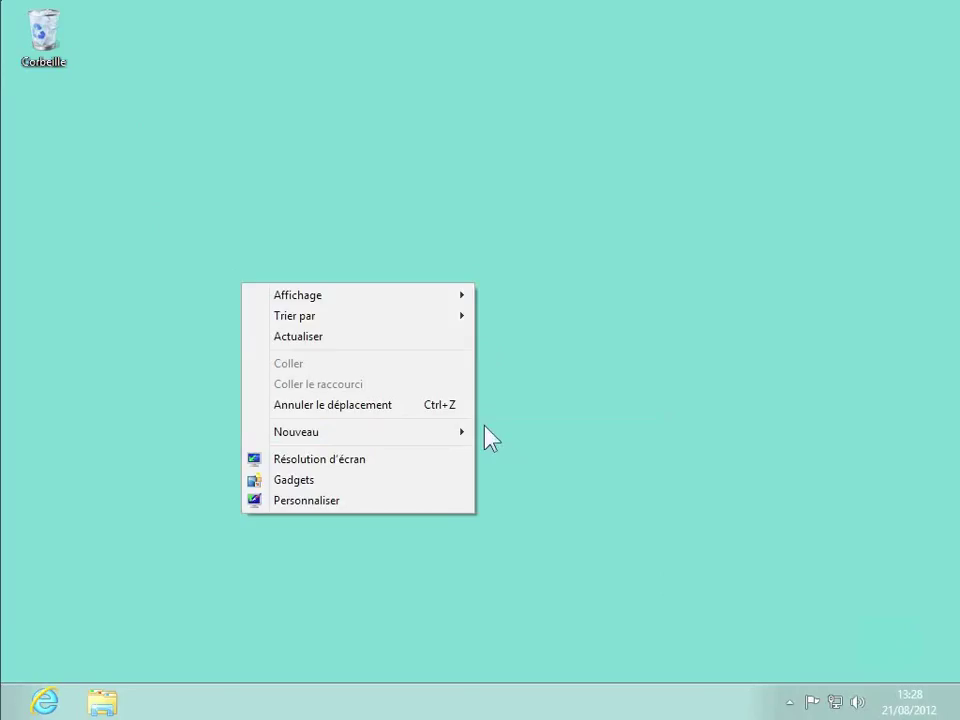
mouse_move(457, 442)
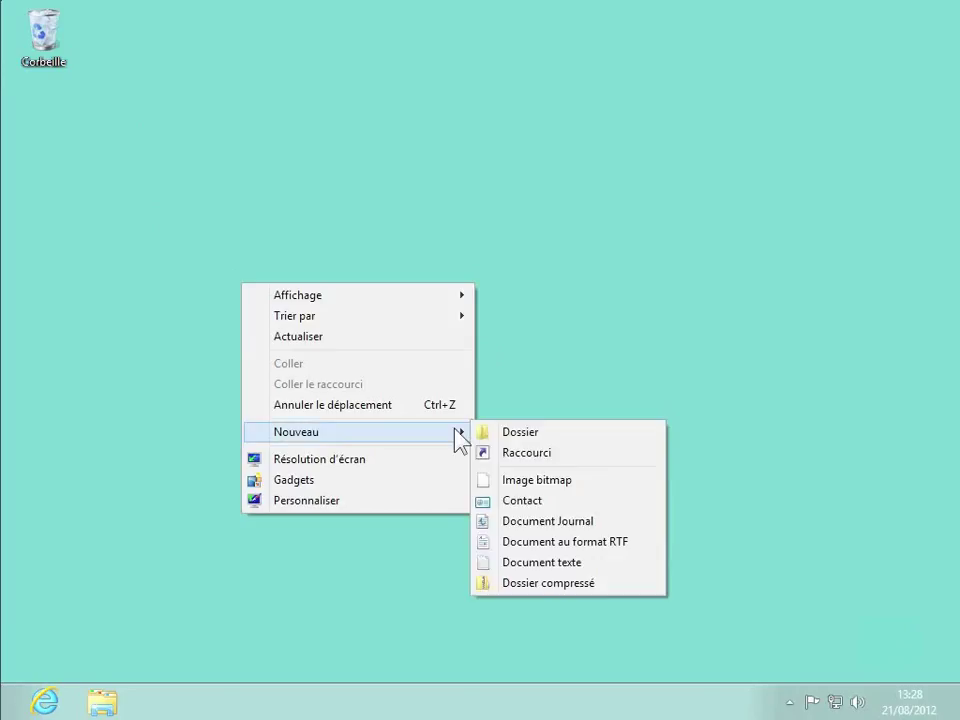
left_click(520, 432)
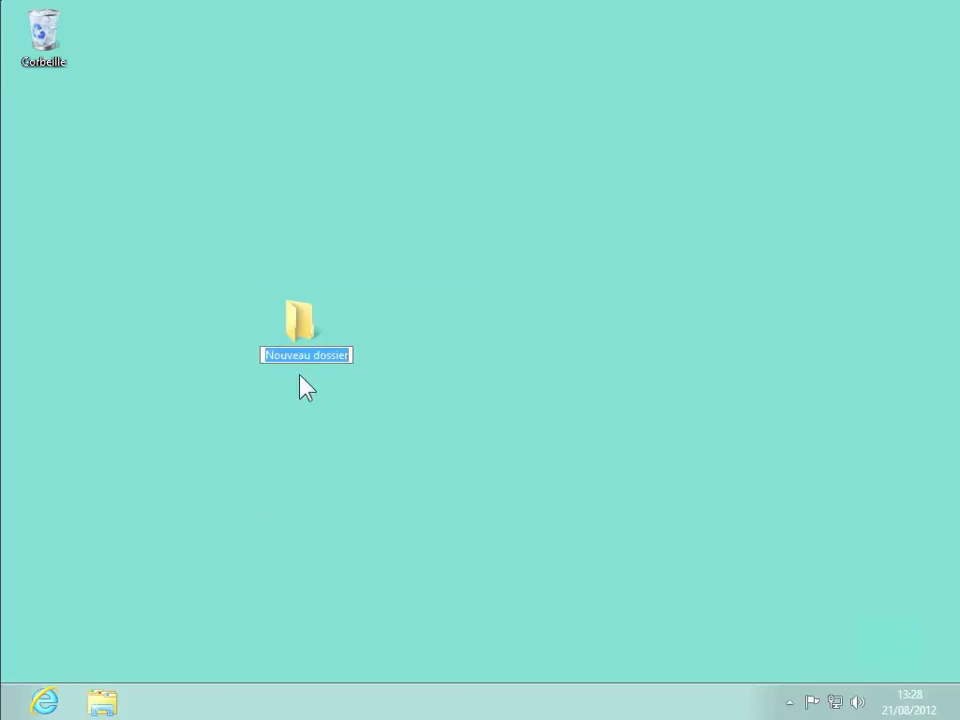
type("Mes ")
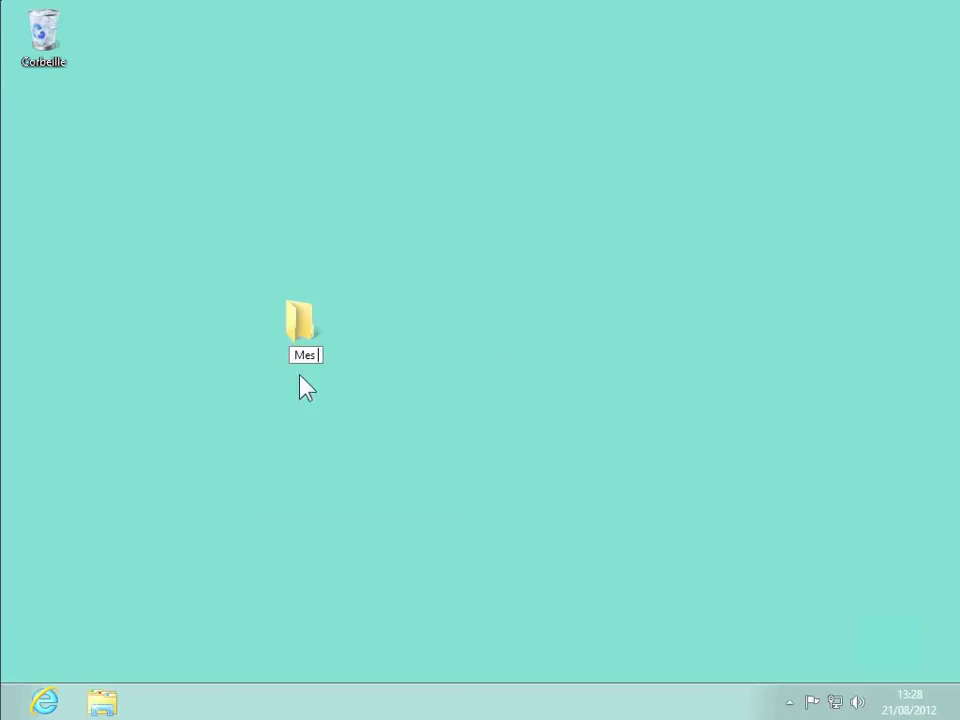
type("documents")
key("Return")
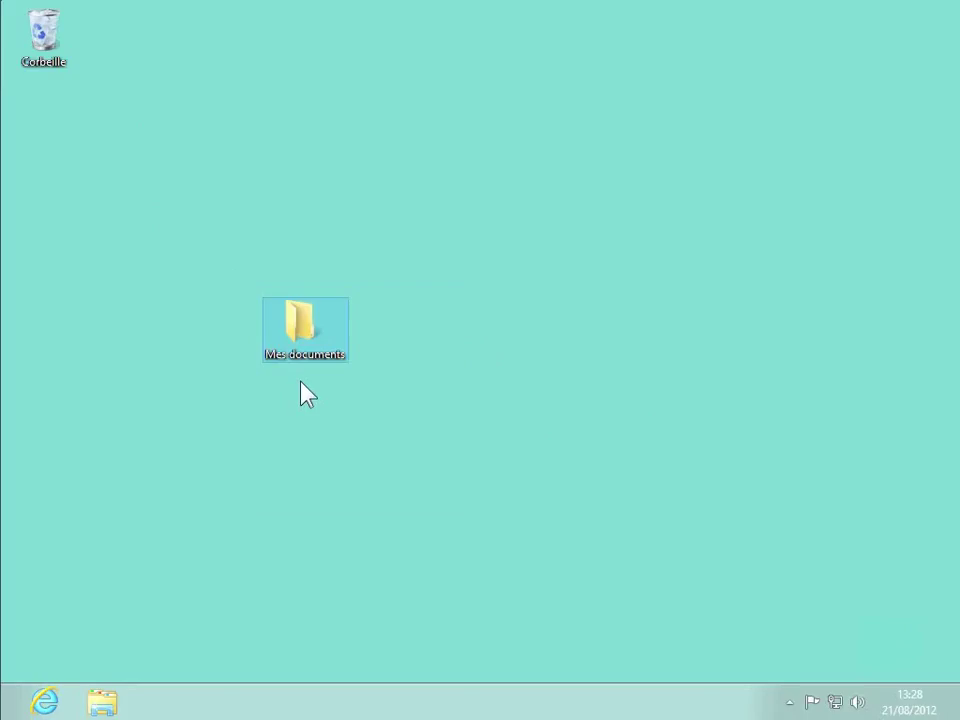
- Create a desktop shortcut to the Mes images folder in the first profile under Utilisateurs on drive C:, keeping the suggested name
right_click(301, 396)
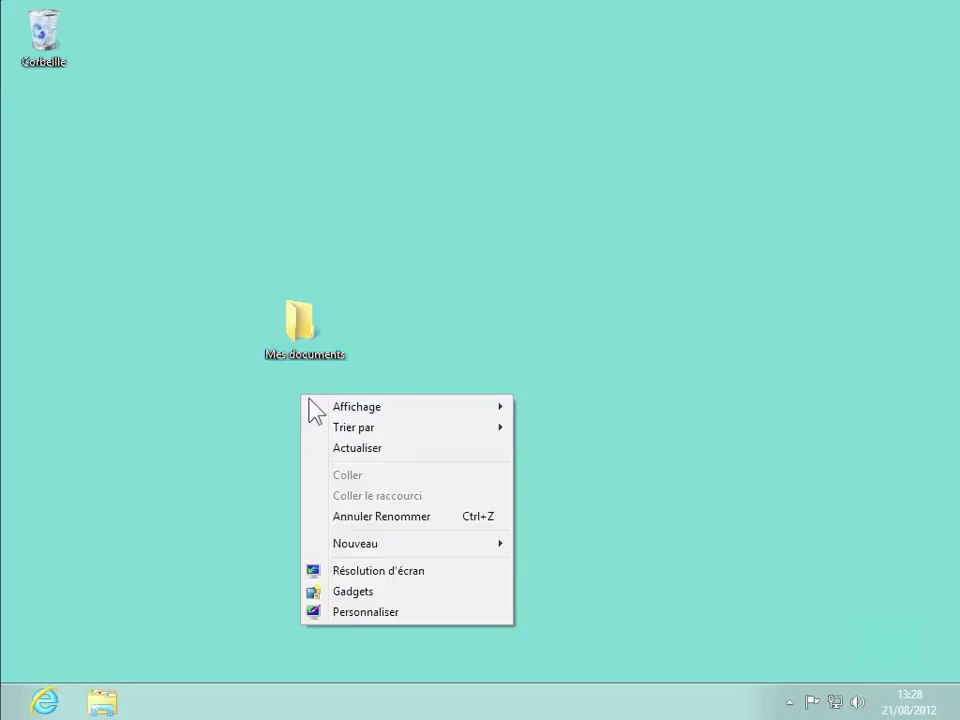
mouse_move(364, 539)
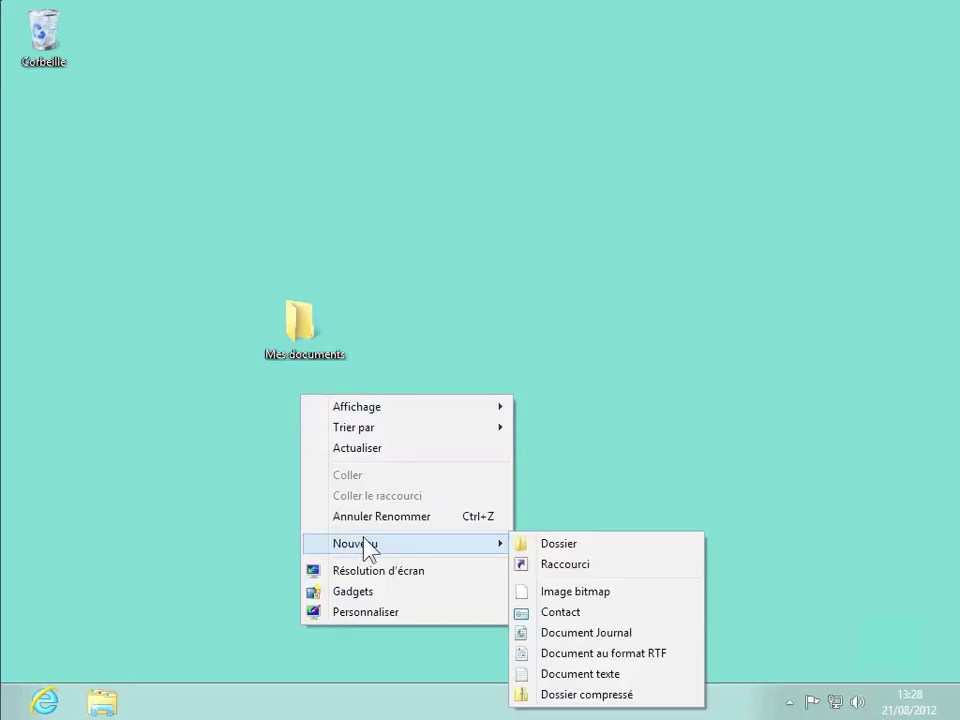
left_click(569, 567)
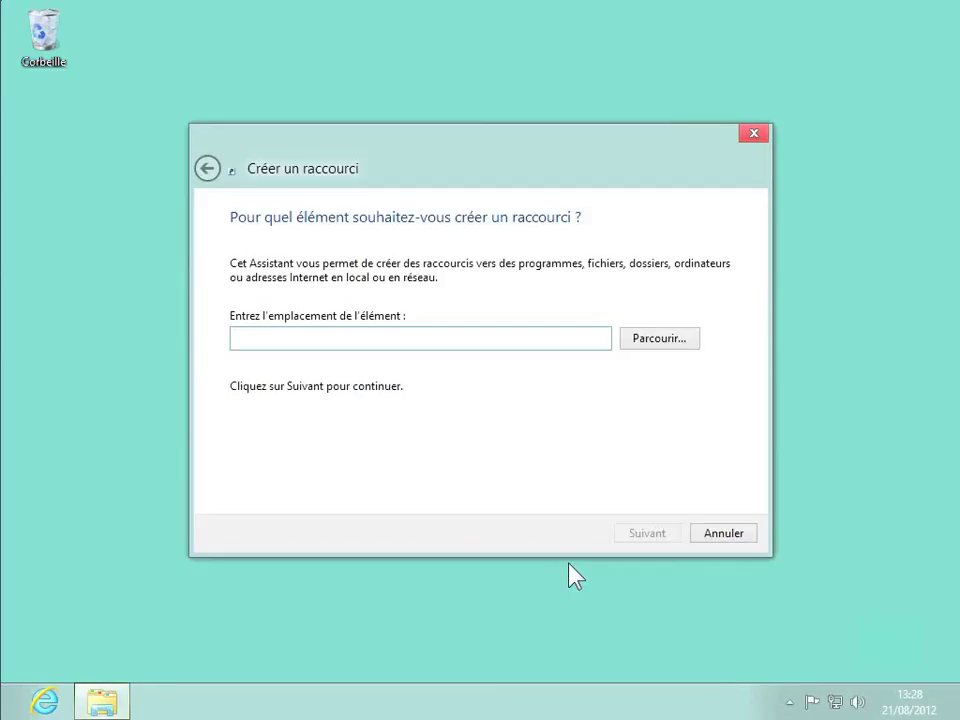
left_click(649, 346)
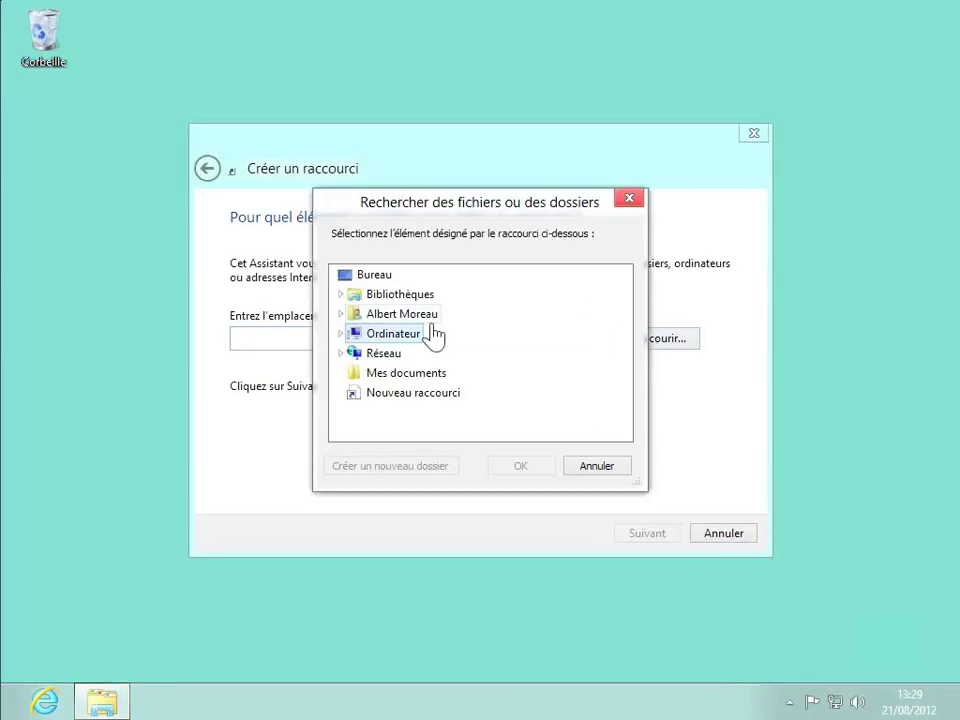
left_click(341, 334)
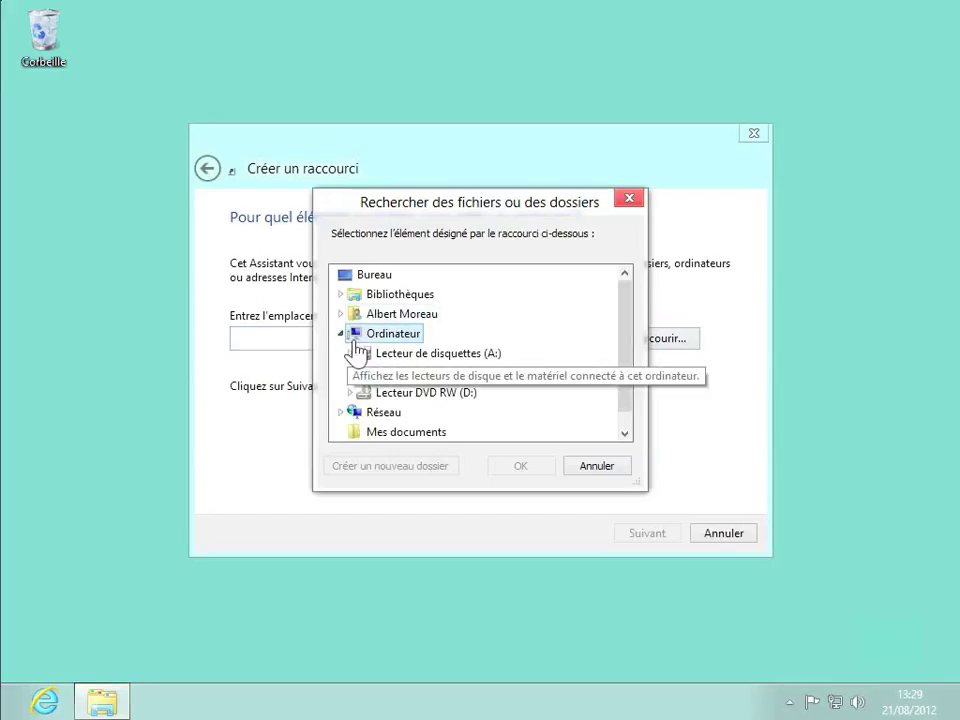
left_click(350, 373)
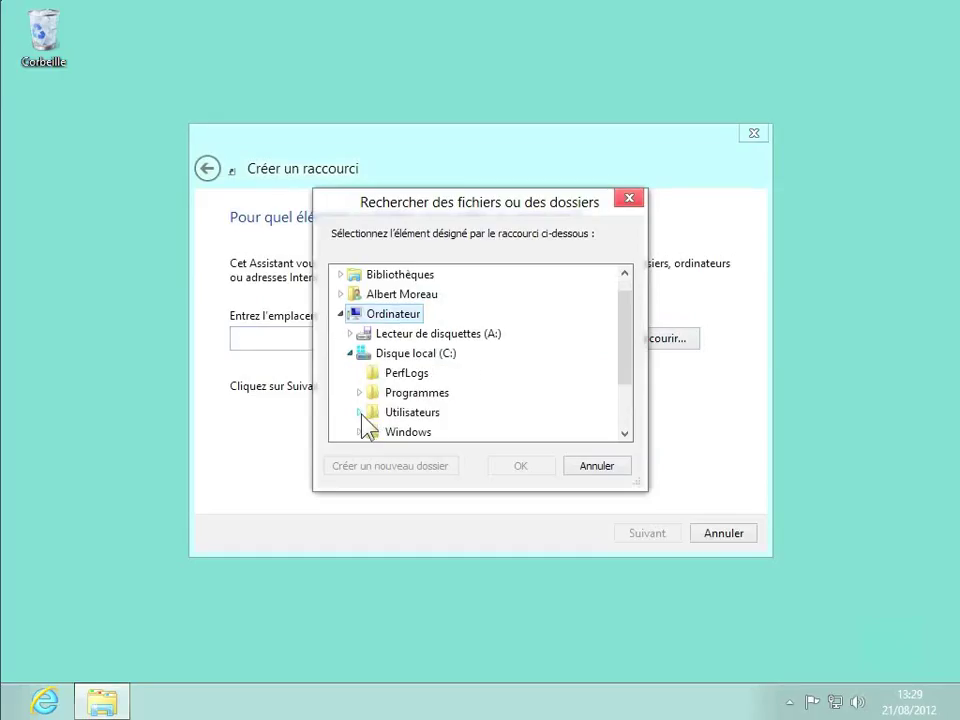
left_click(359, 412)
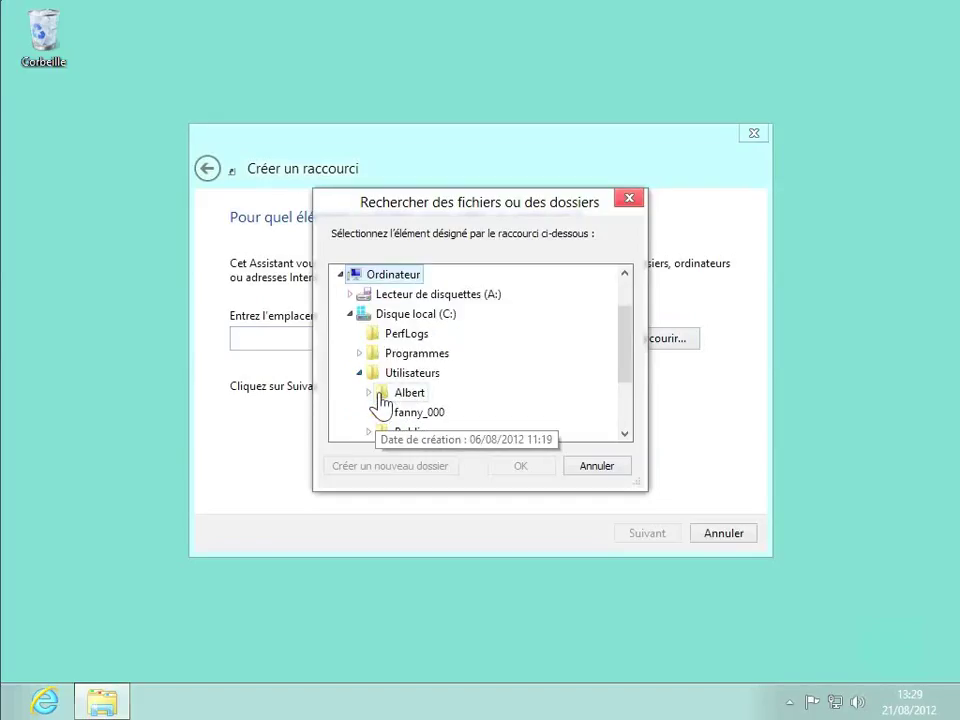
left_click(368, 393)
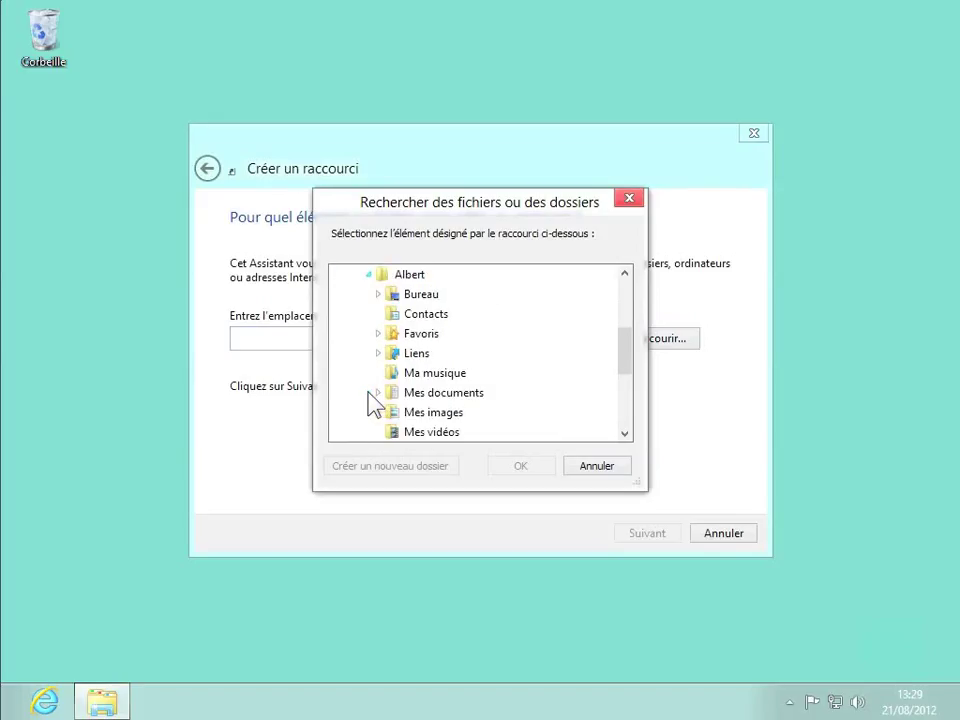
left_click(414, 415)
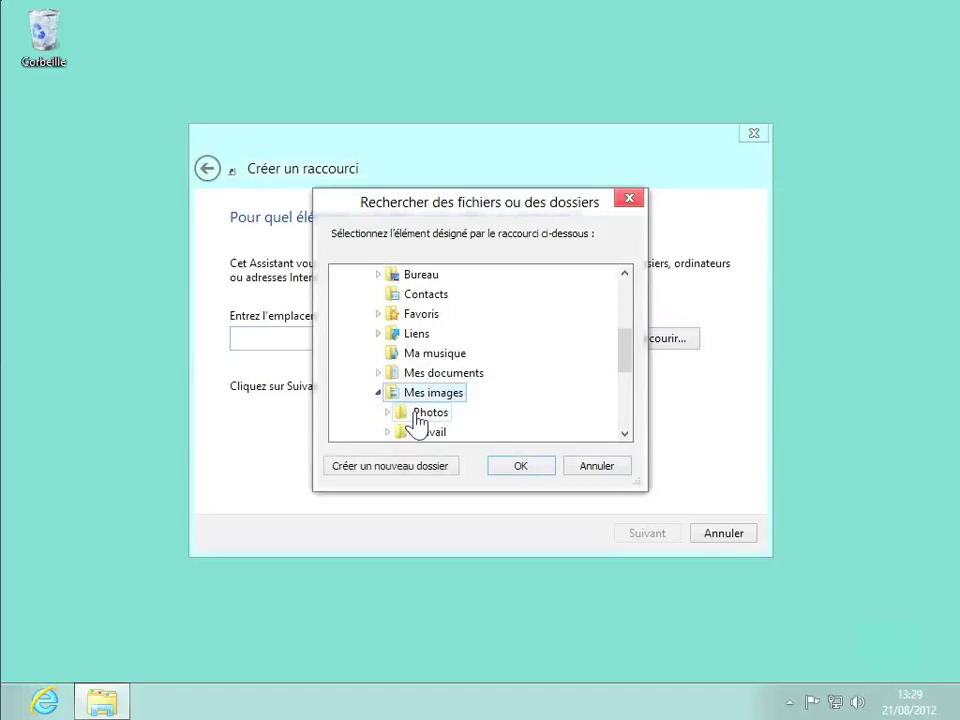
left_click(522, 466)
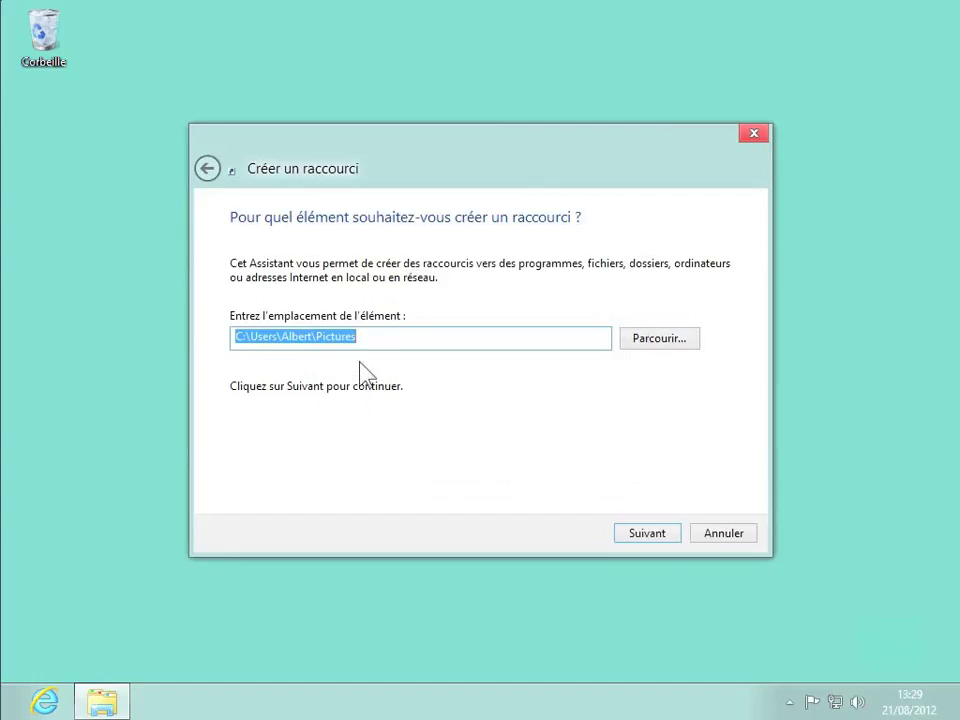
left_click(647, 534)
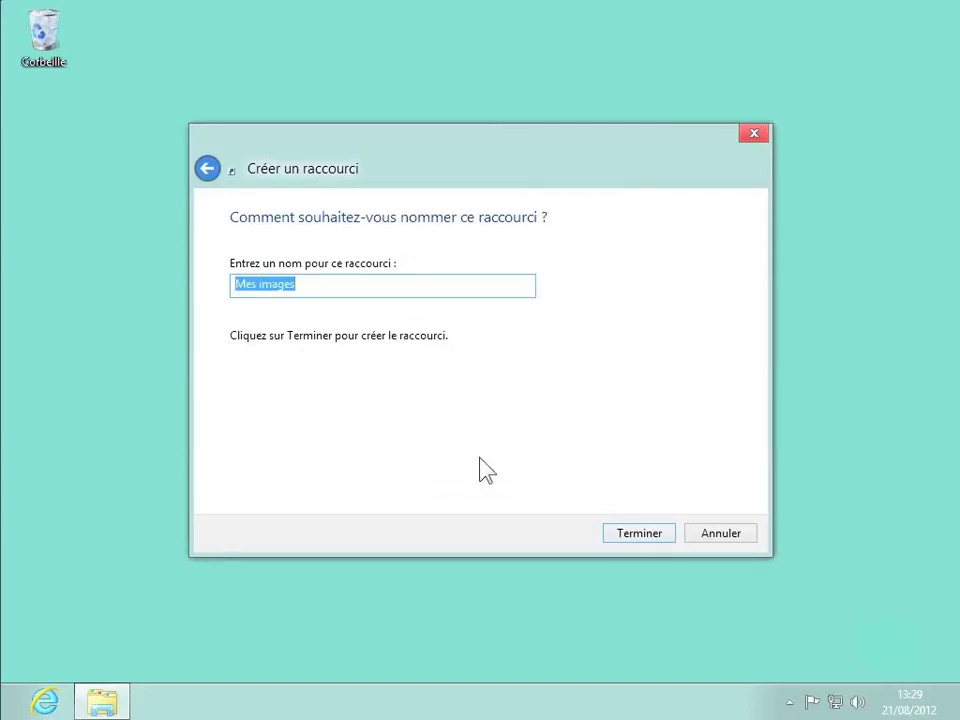
left_click(632, 536)
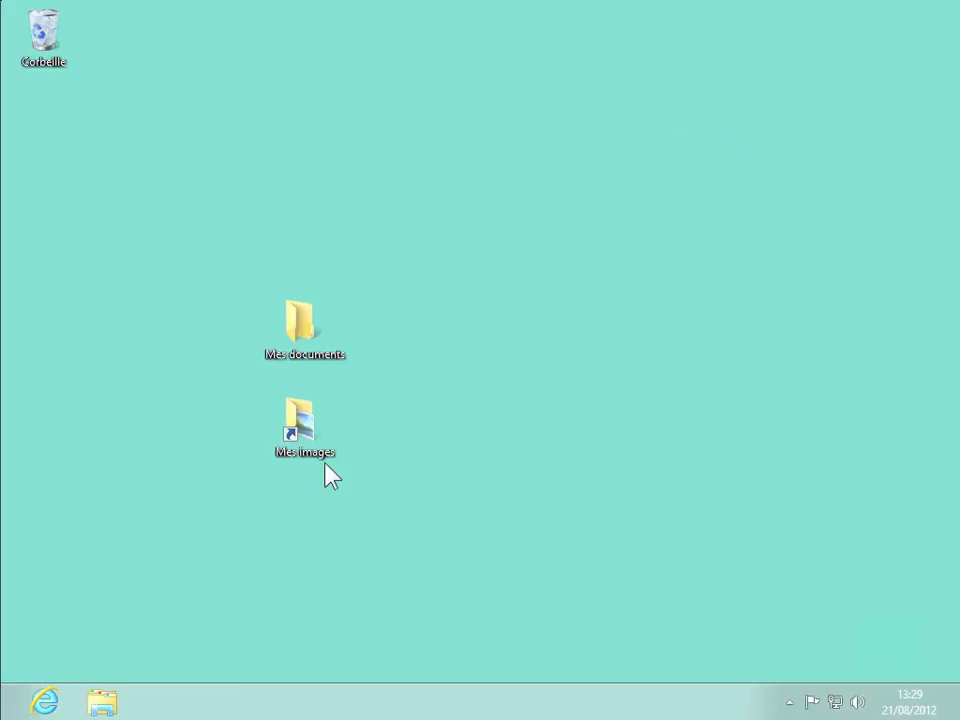
mouse_move(319, 346)
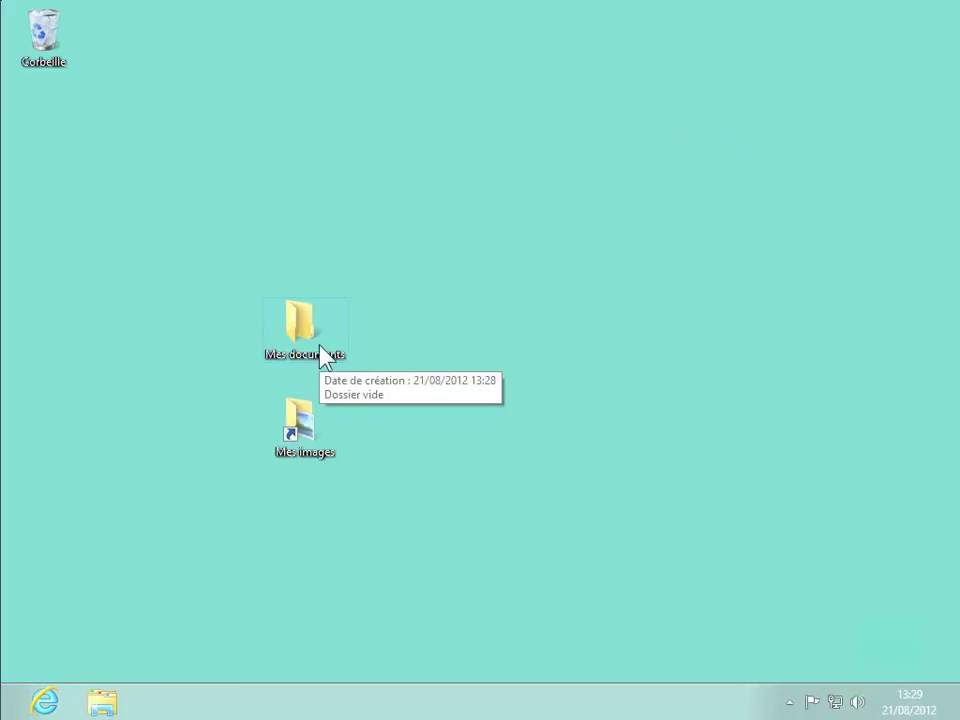
mouse_move(308, 432)
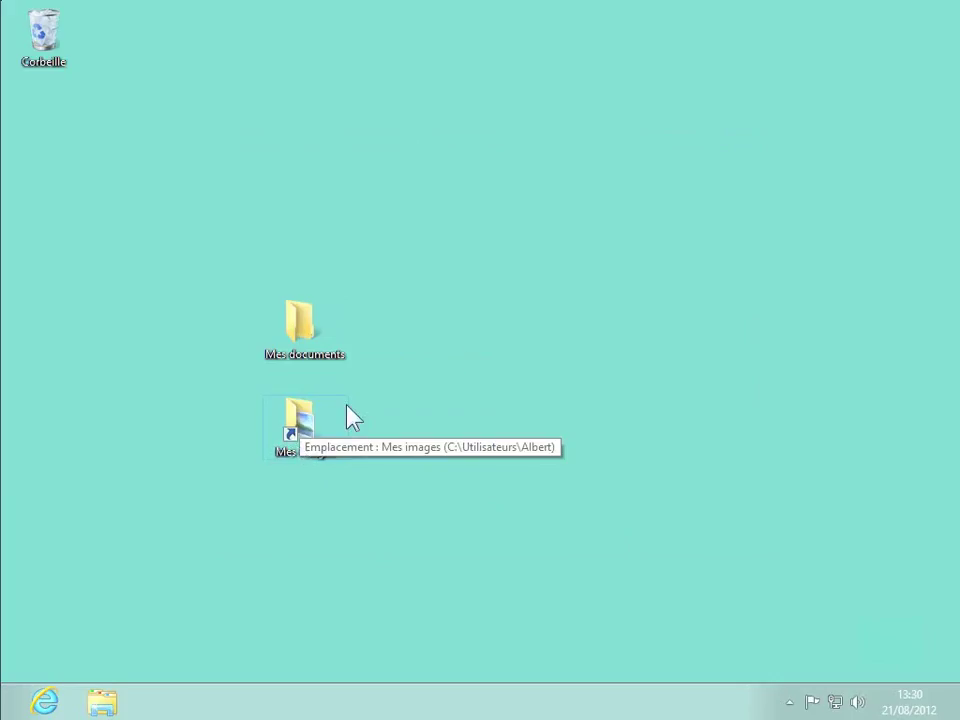
- Start a new desktop shortcut and set its target to iexplore in the Internet Explorer folder under Programmes on drive C:
right_click(436, 325)
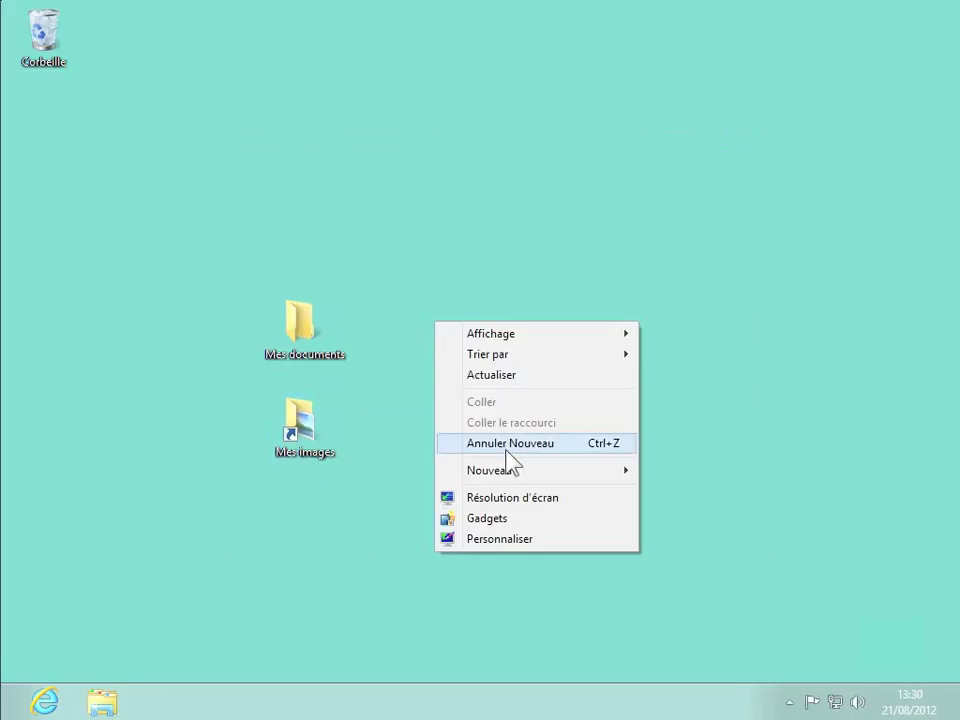
mouse_move(508, 471)
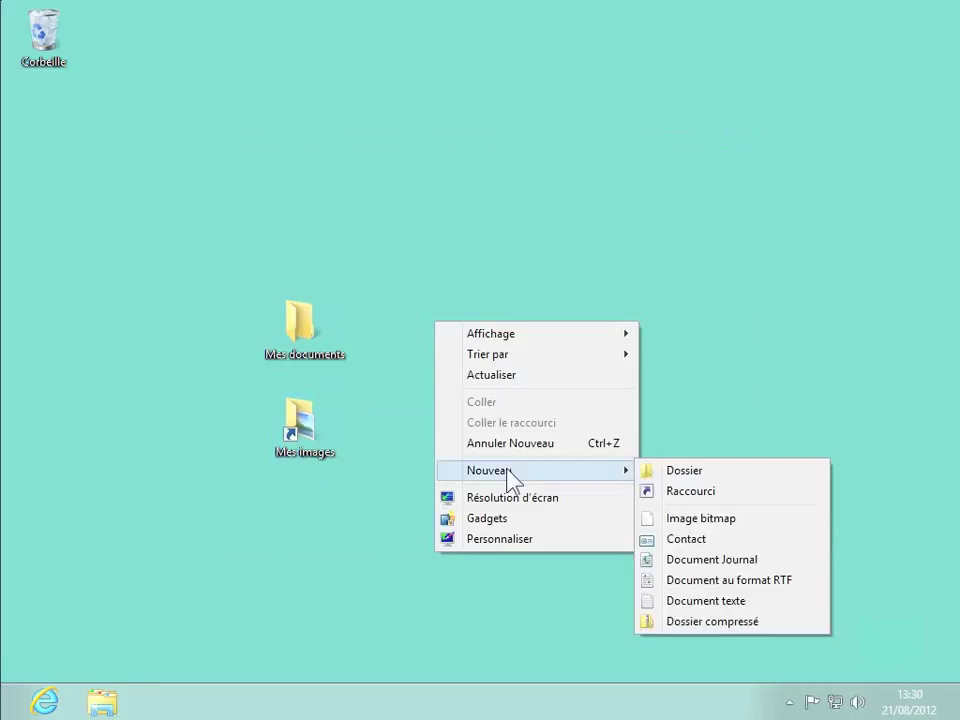
left_click(676, 491)
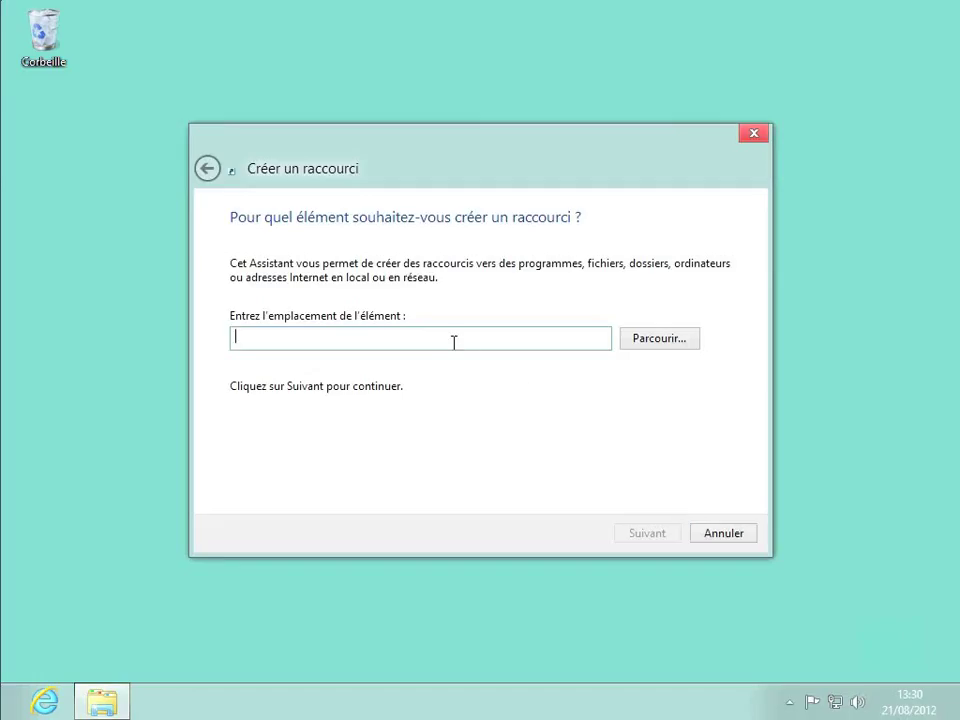
left_click(655, 345)
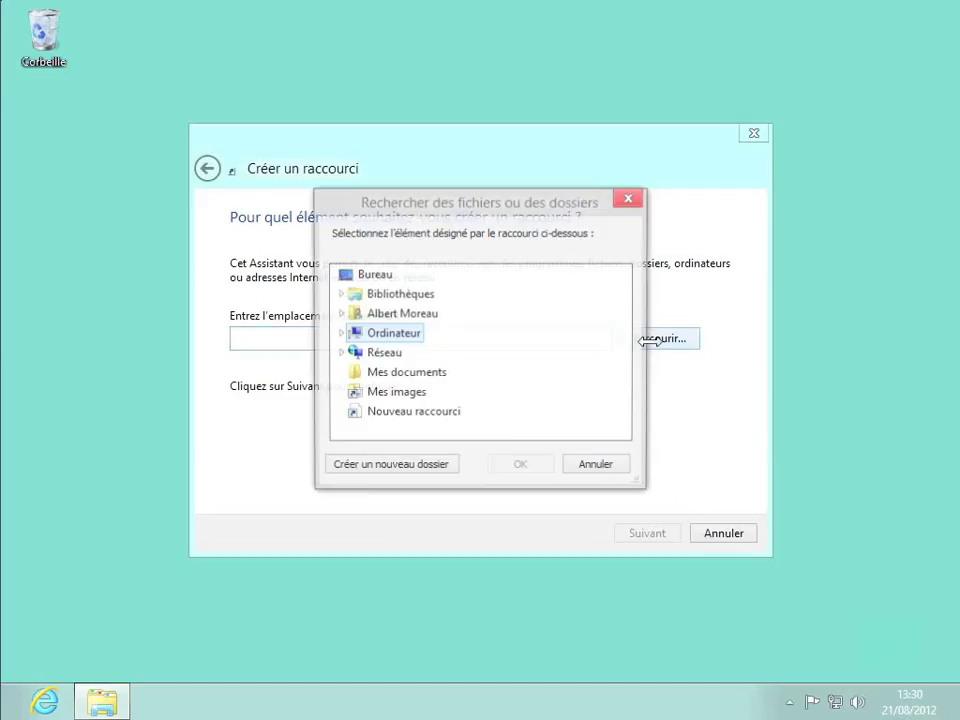
left_click(341, 333)
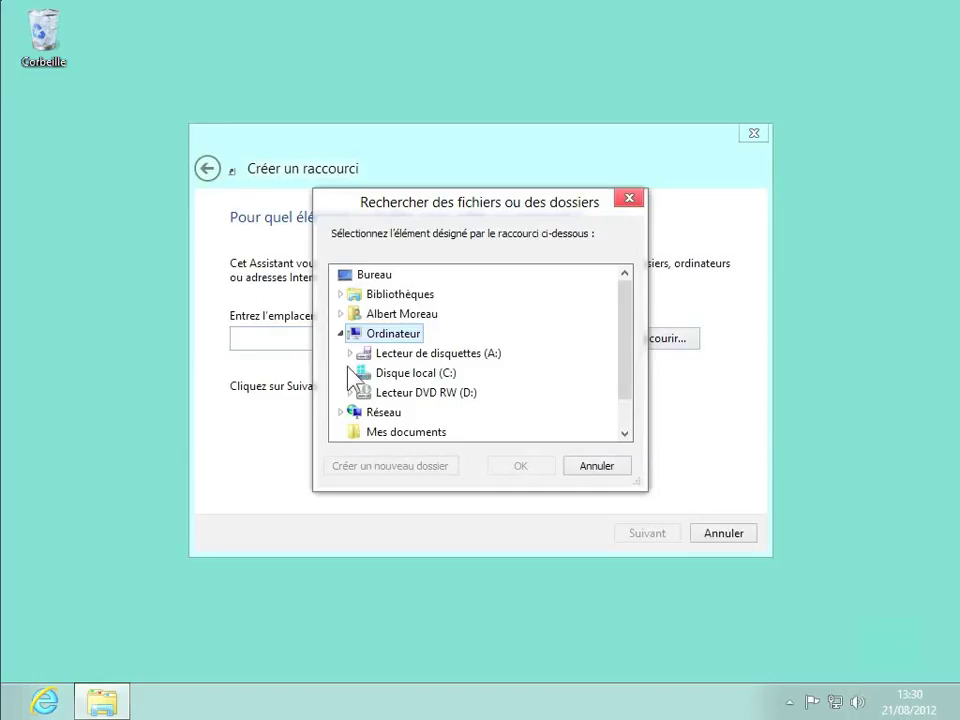
left_click(350, 372)
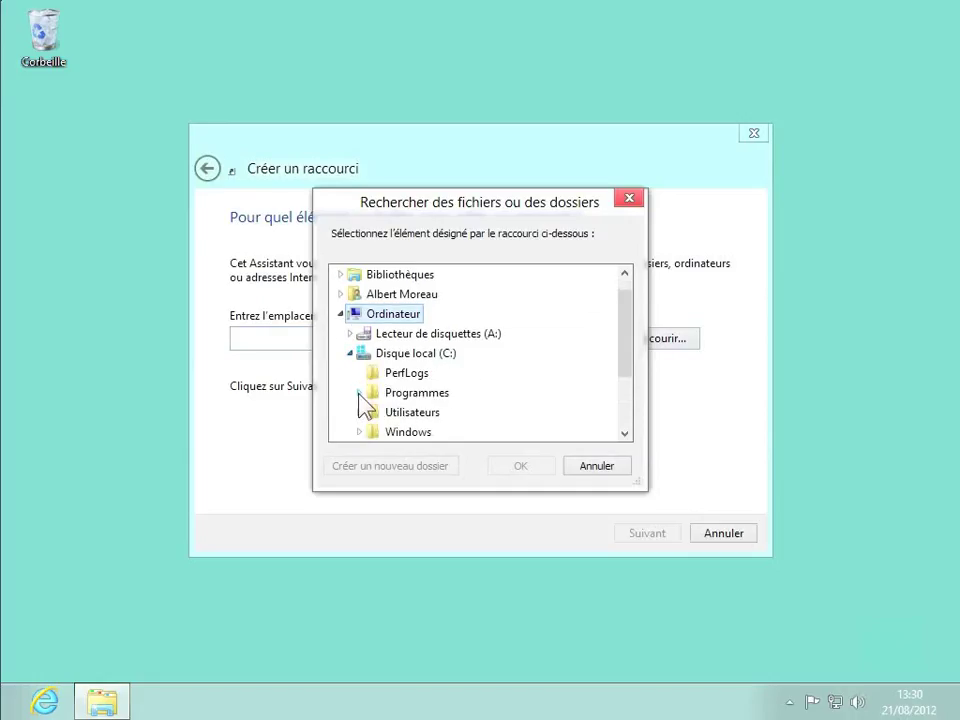
left_click(360, 393)
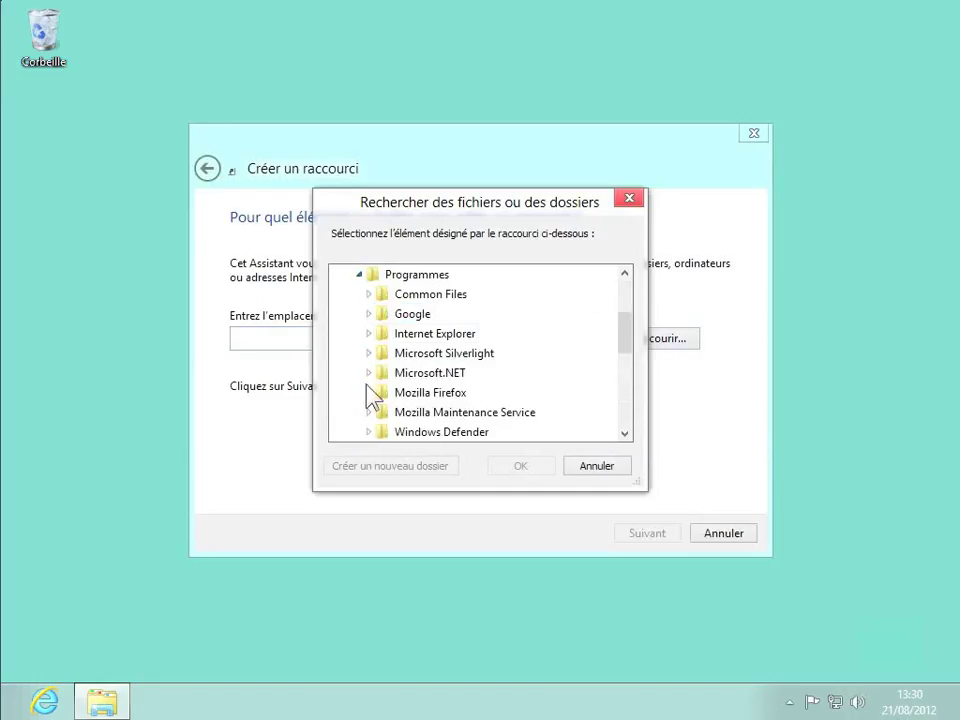
left_click(369, 334)
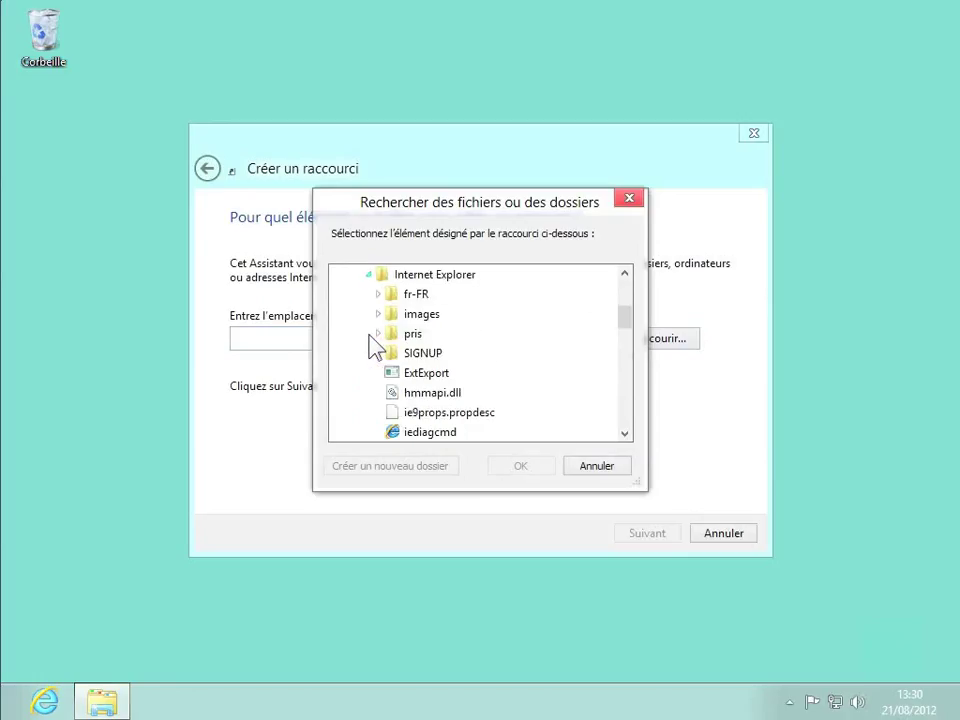
left_click(624, 433)
left_click(624, 433)
left_click(624, 433)
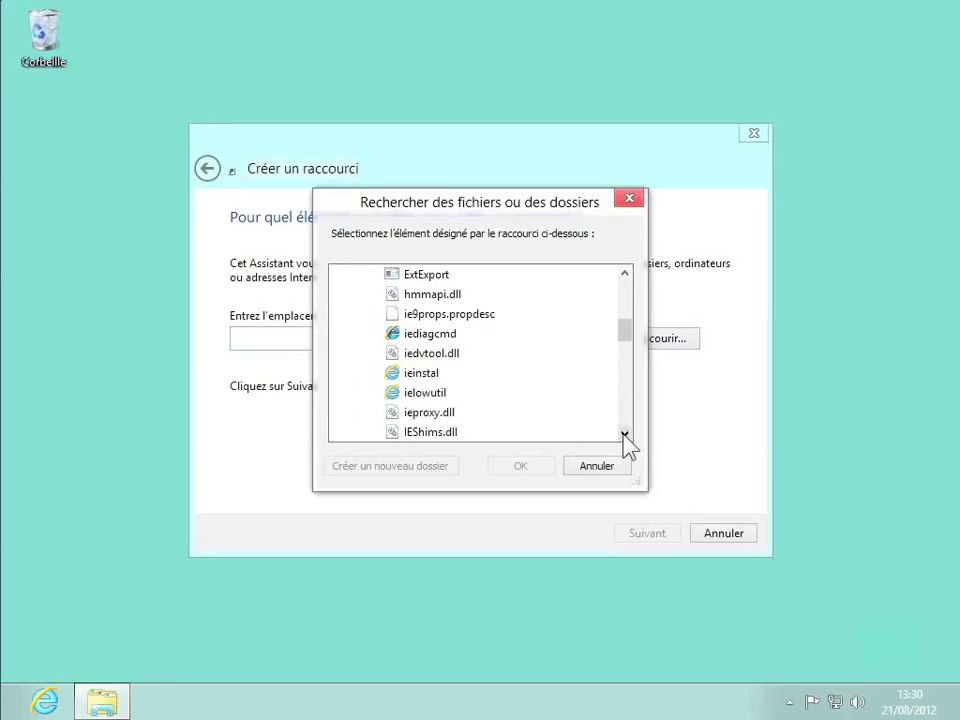
left_click(624, 433)
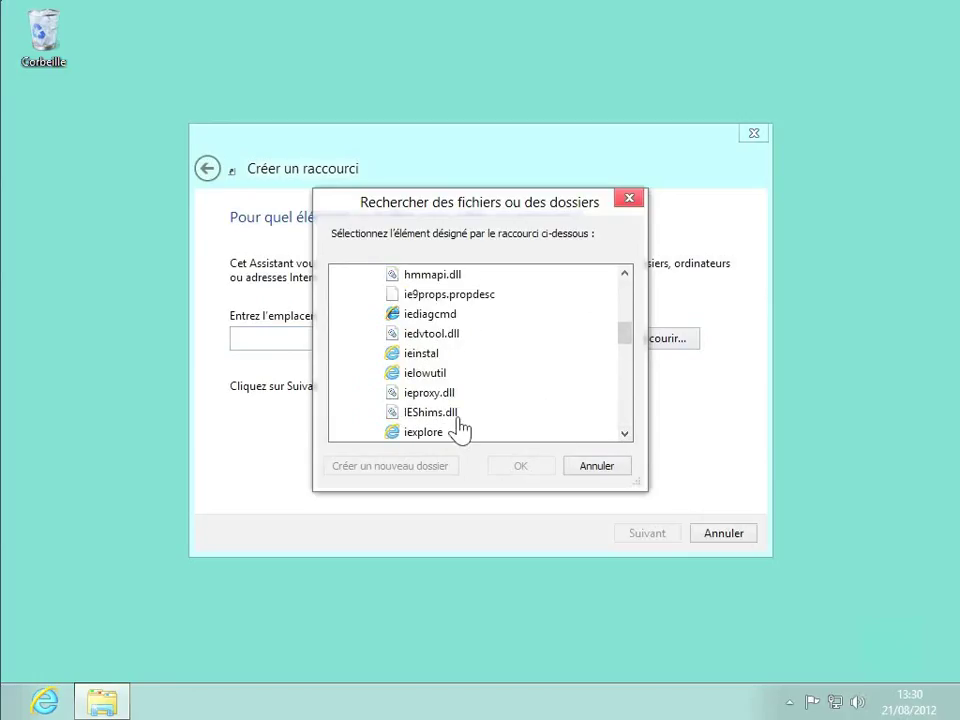
left_click(424, 436)
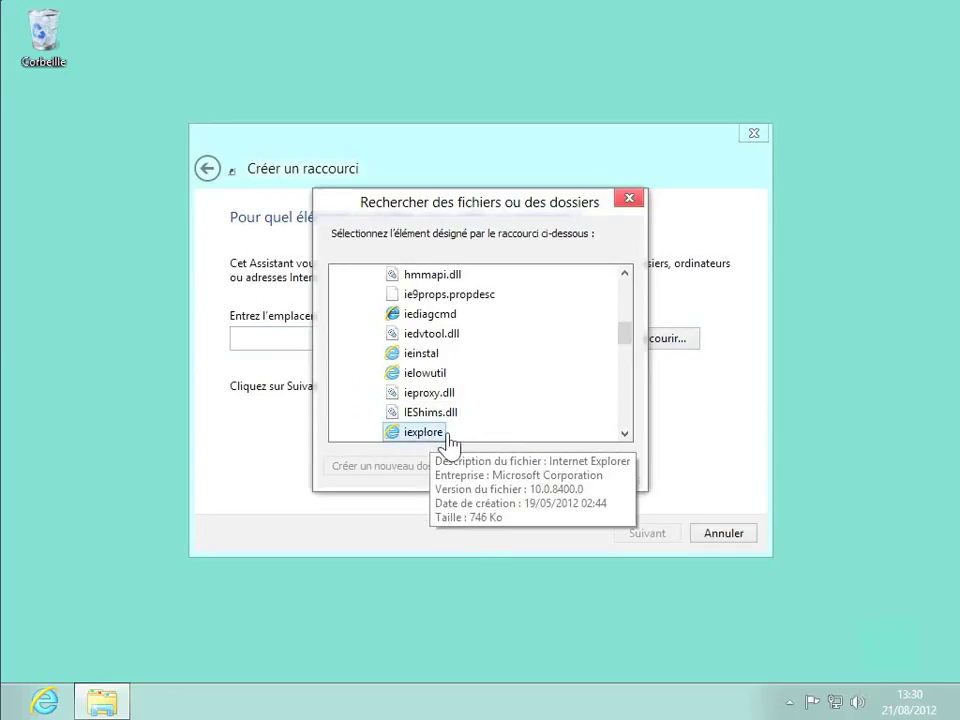
left_click(521, 466)
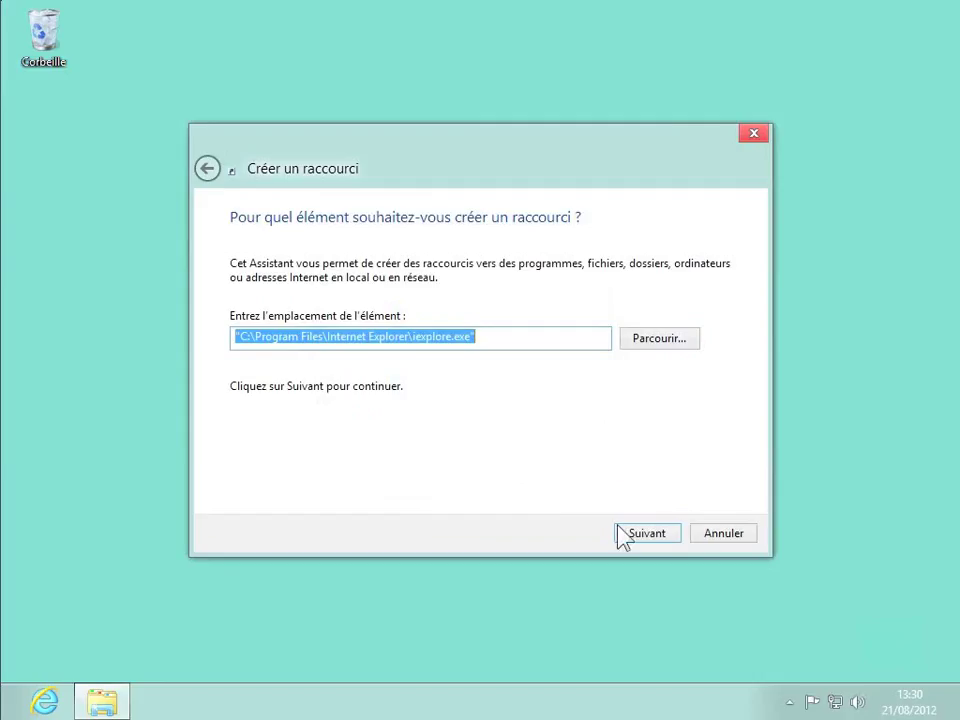
- Name the new shortcut "Internet Explorer" and finish creating it
left_click(640, 535)
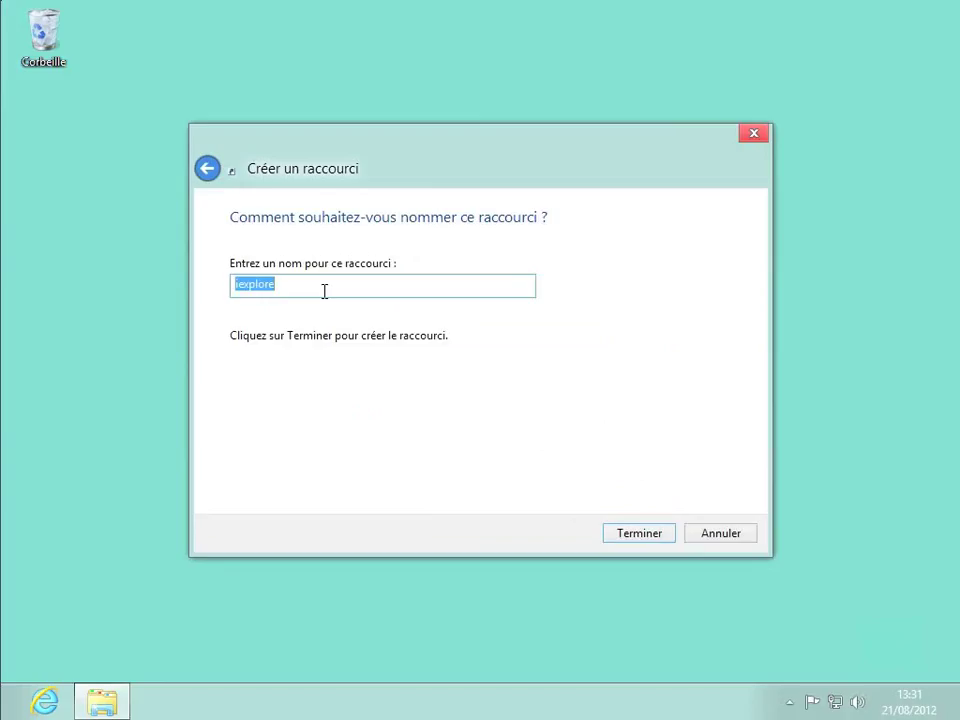
type("Internet E")
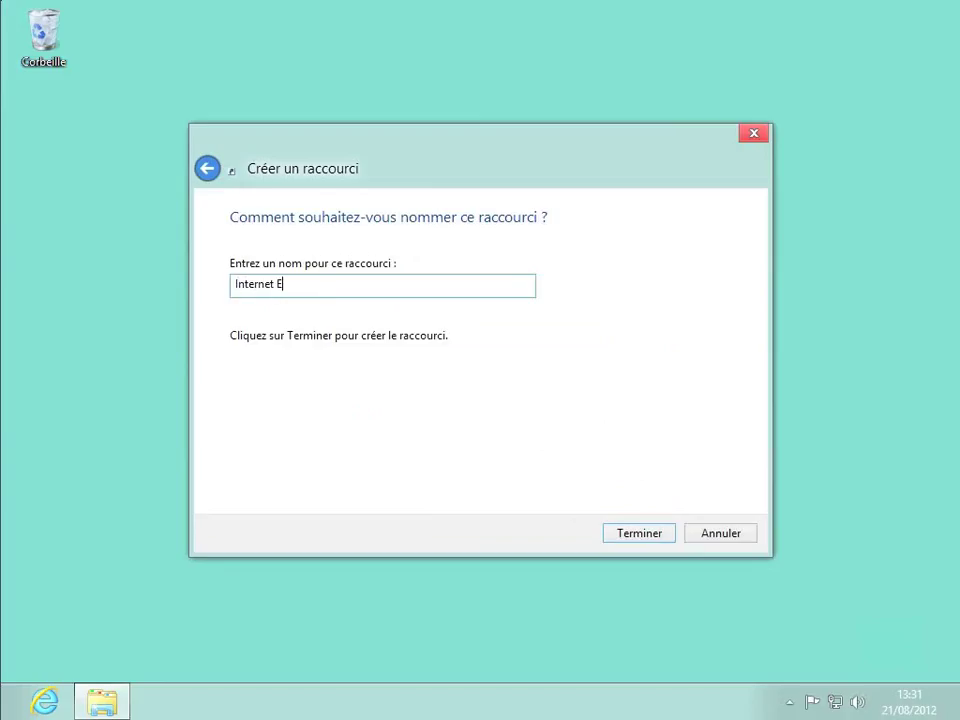
type("xplorer")
key("Return")
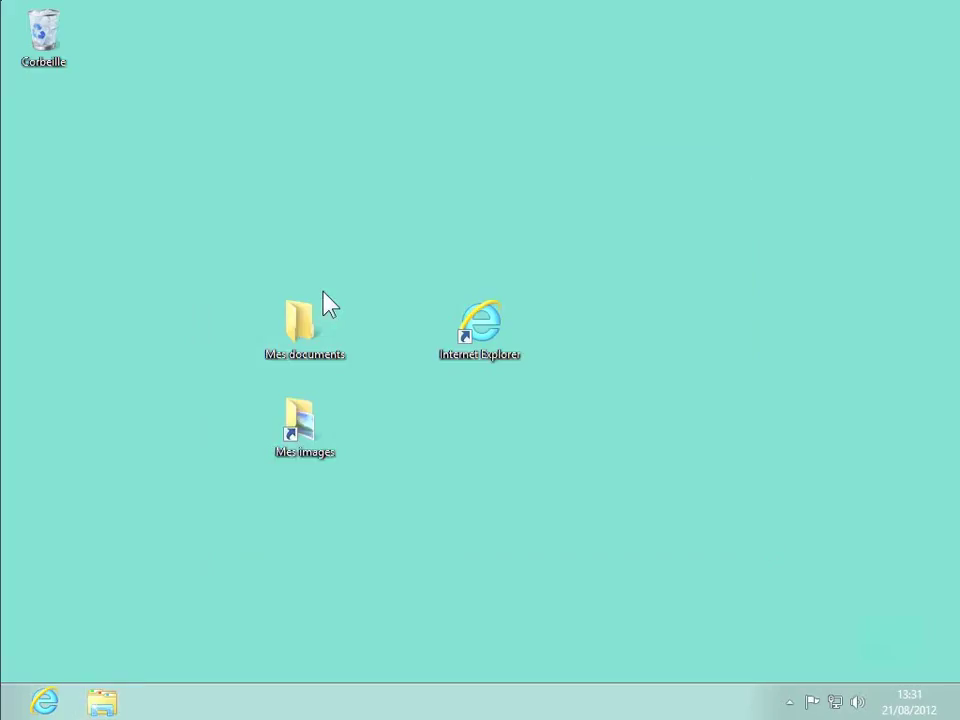
- Test the Internet Explorer desktop shortcut by opening the browser with it, and close the browser window
mouse_move(505, 351)
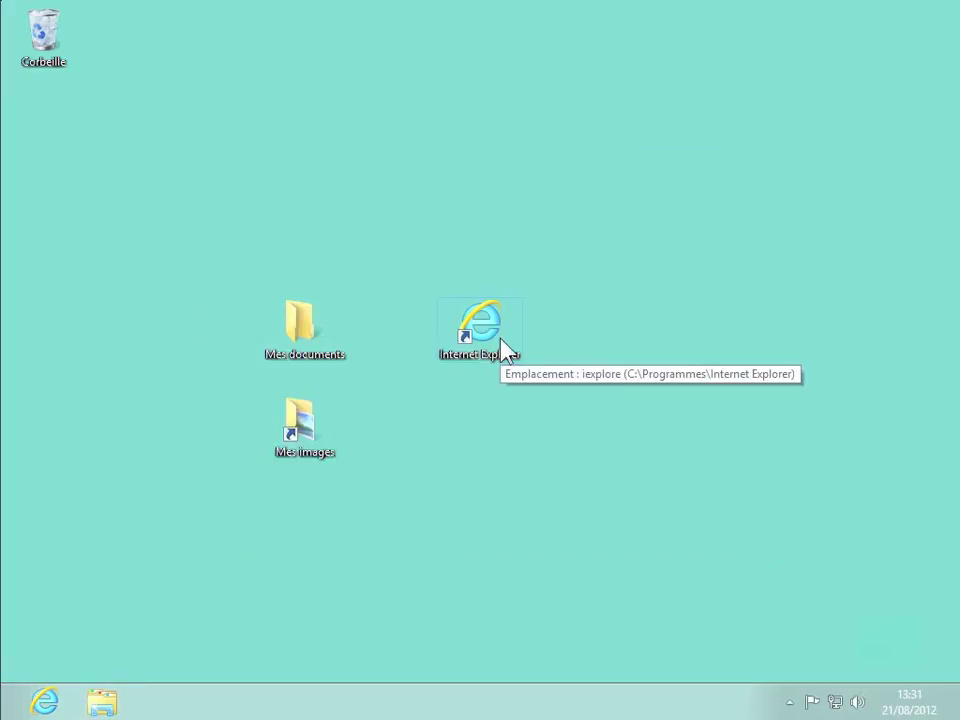
double_click(488, 349)
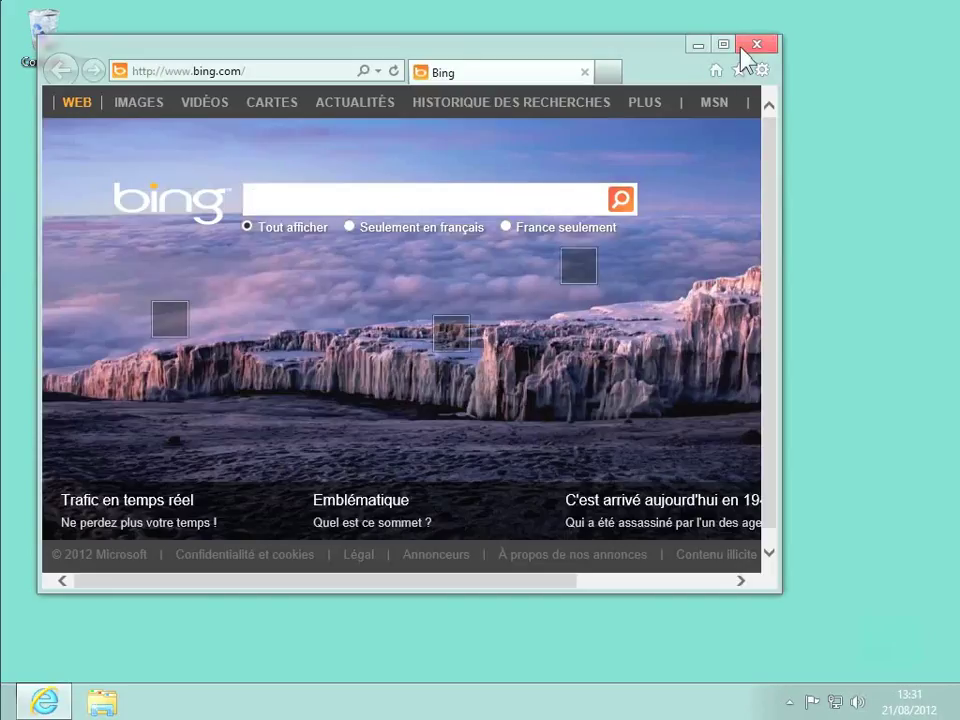
left_click(754, 46)
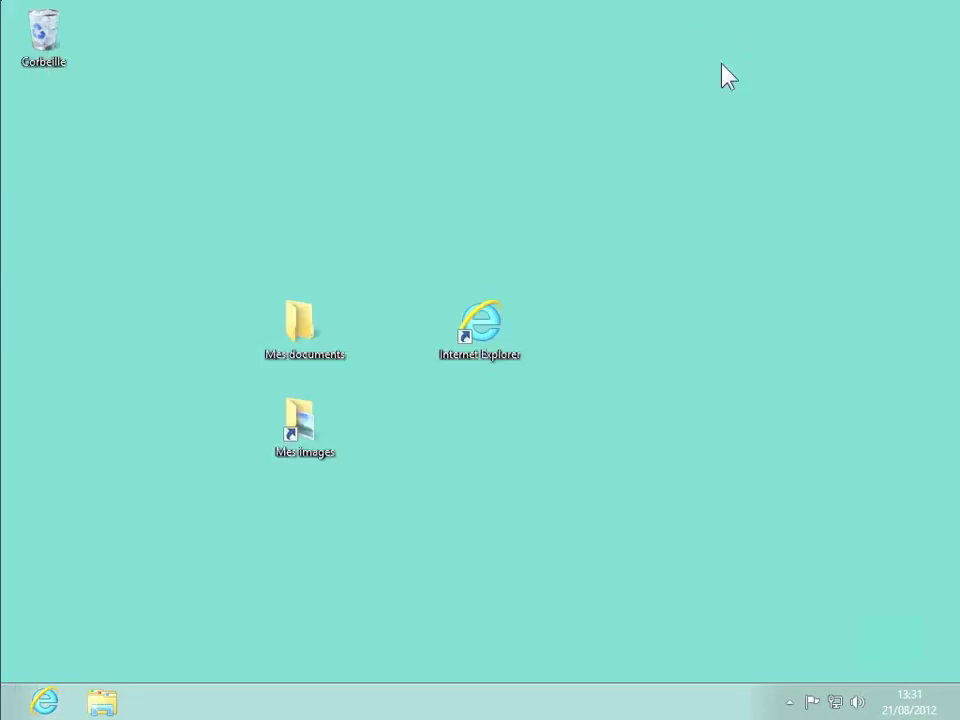
- Delete the Internet Explorer shortcut from the desktop
right_click(482, 325)
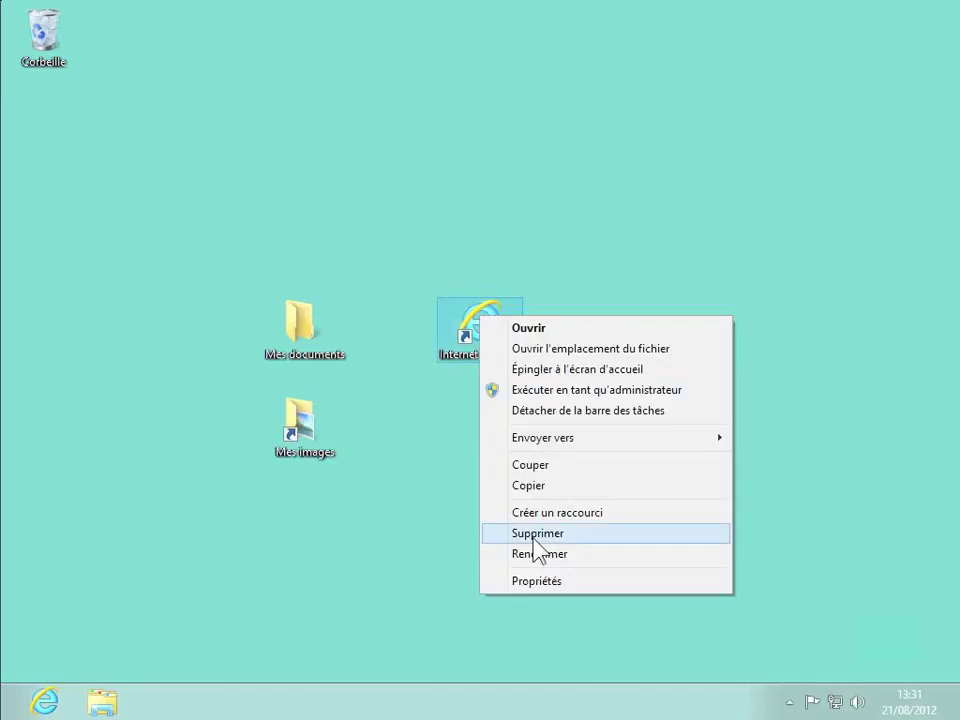
left_click(534, 540)
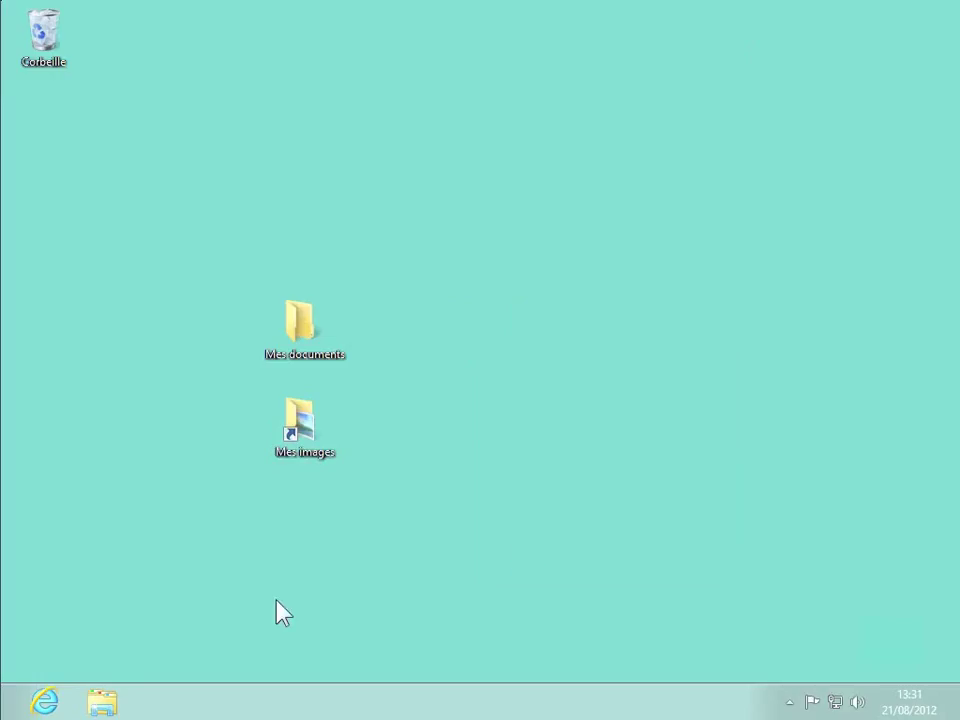
- Send iexplore from the Internet Explorer folder under Programmes on drive C: to the desktop as a shortcut
left_click(103, 702)
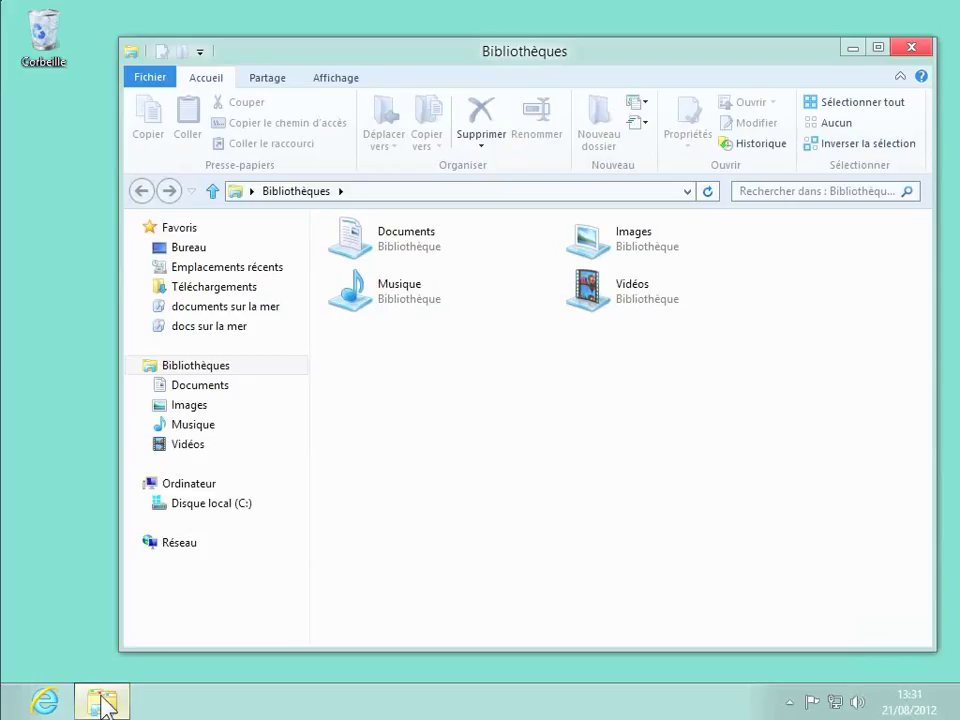
left_click(200, 506)
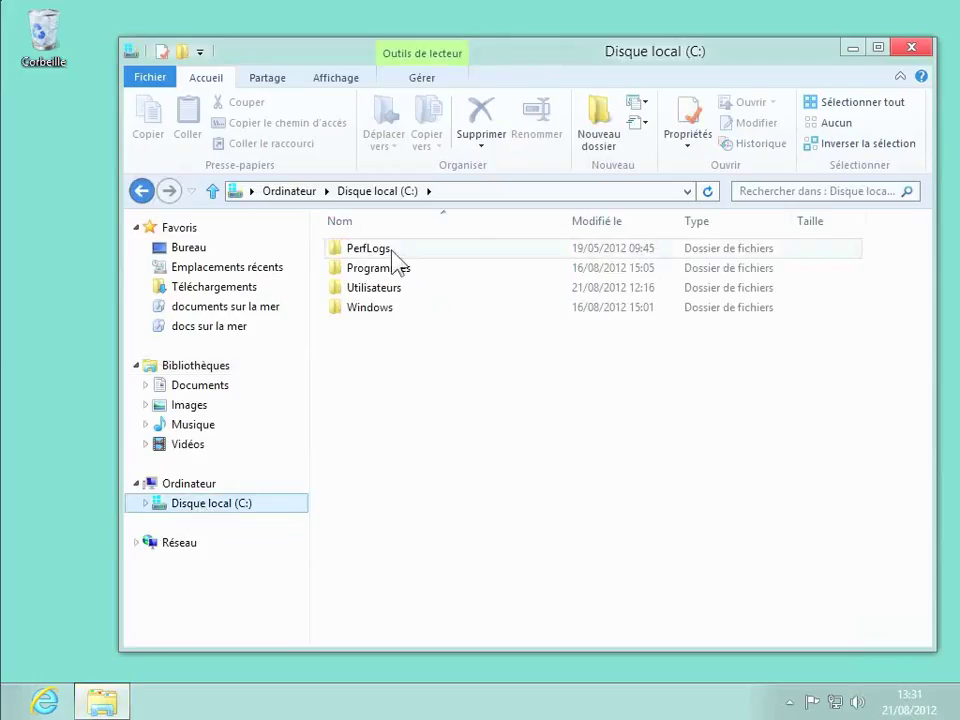
double_click(383, 270)
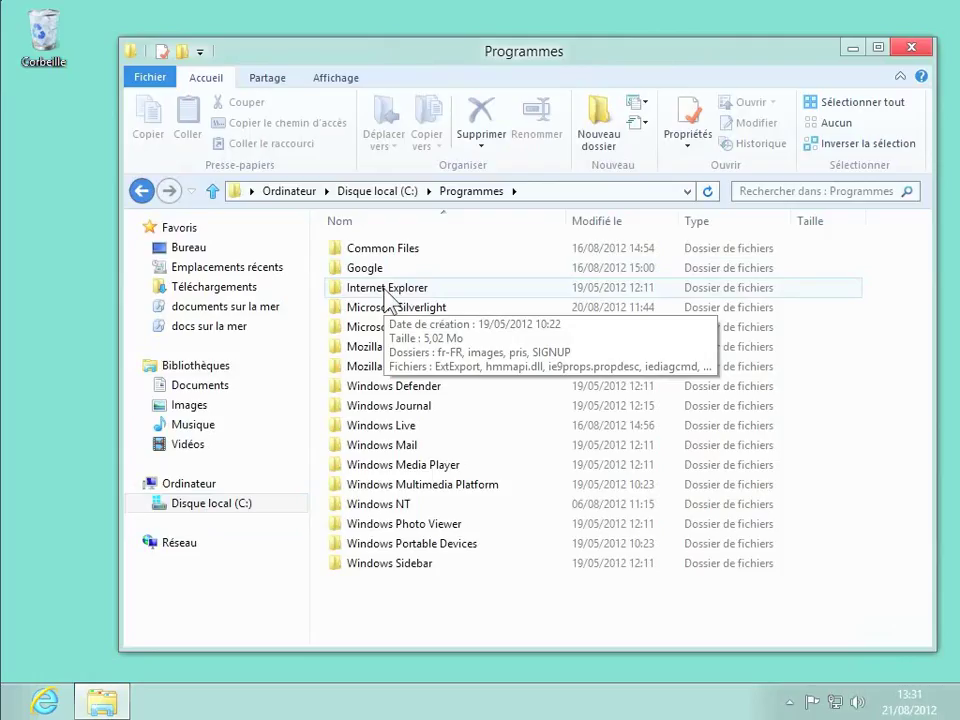
double_click(387, 292)
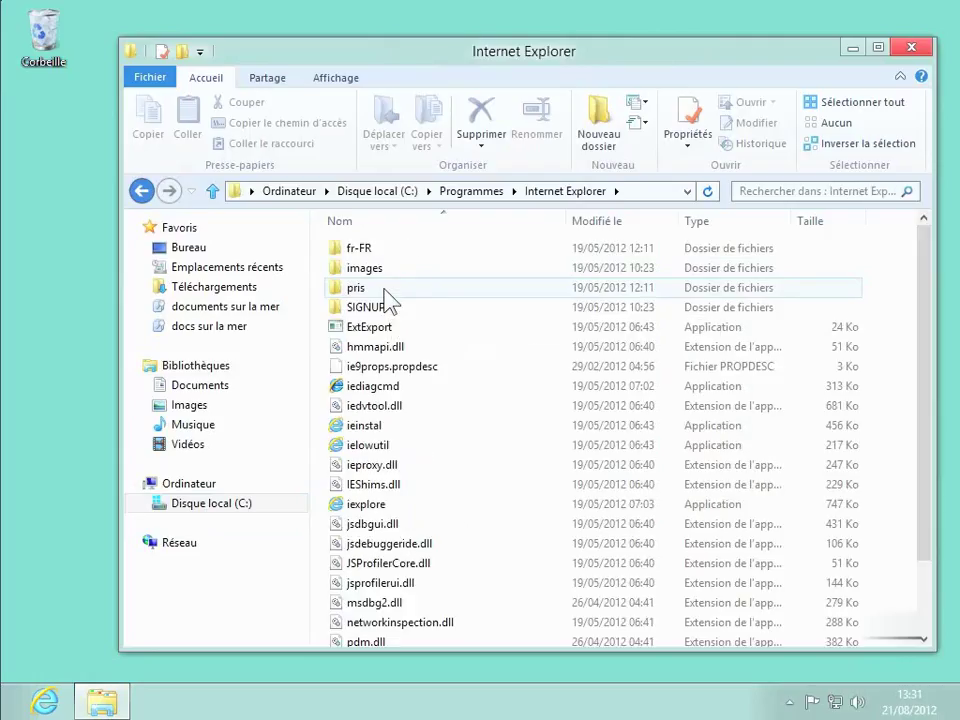
right_click(368, 512)
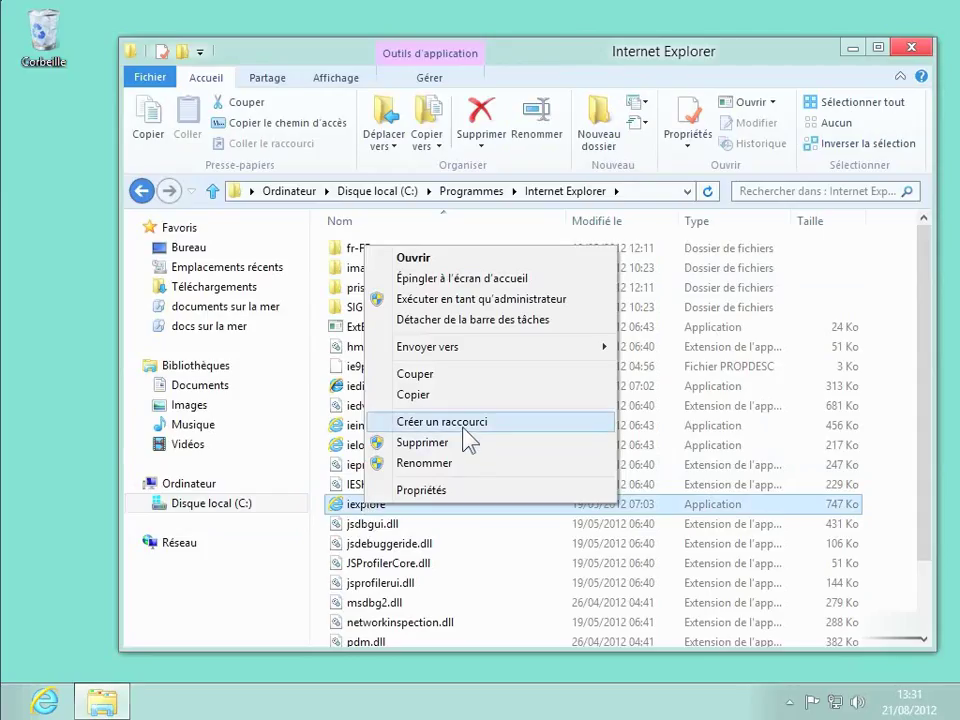
mouse_move(470, 358)
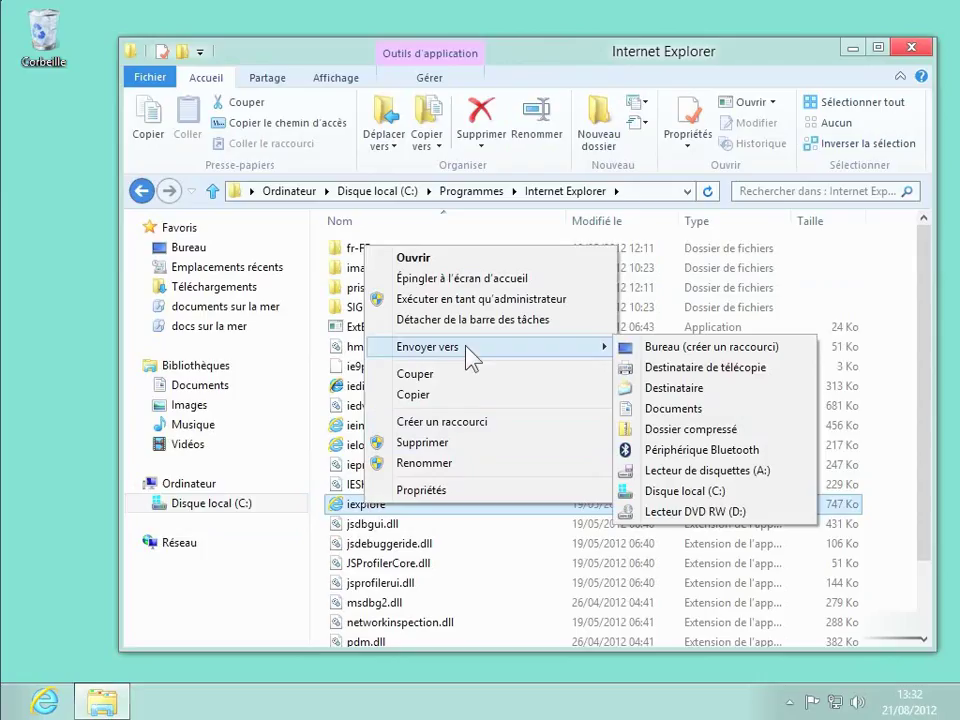
left_click(707, 348)
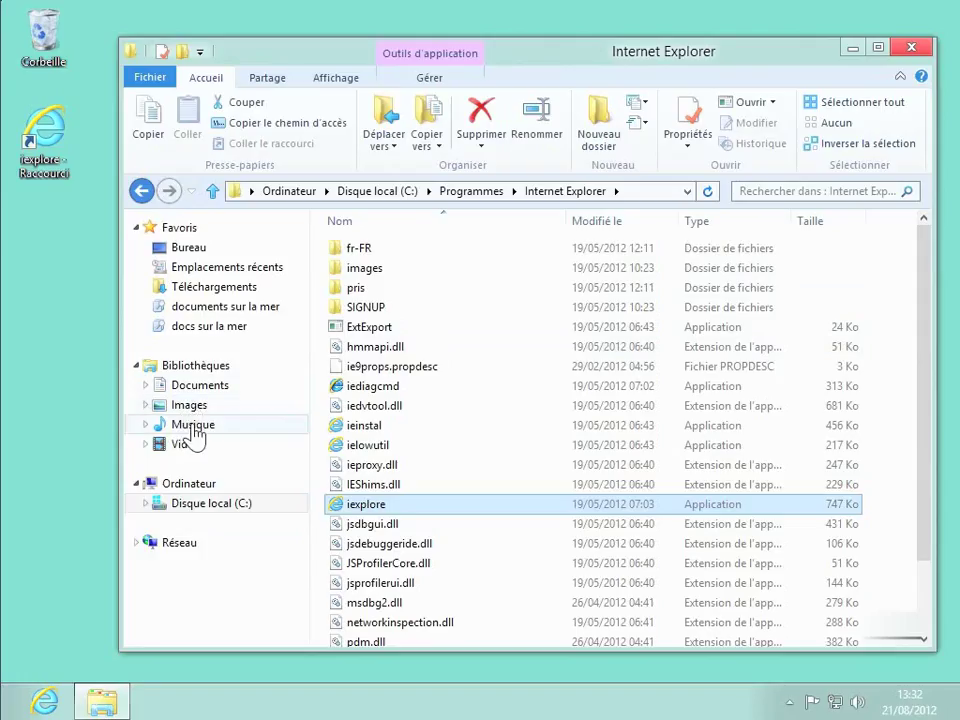
- Create a desktop shortcut to the Musique library and display the Bibliothèques overview
left_click_drag(193, 428, 48, 347)
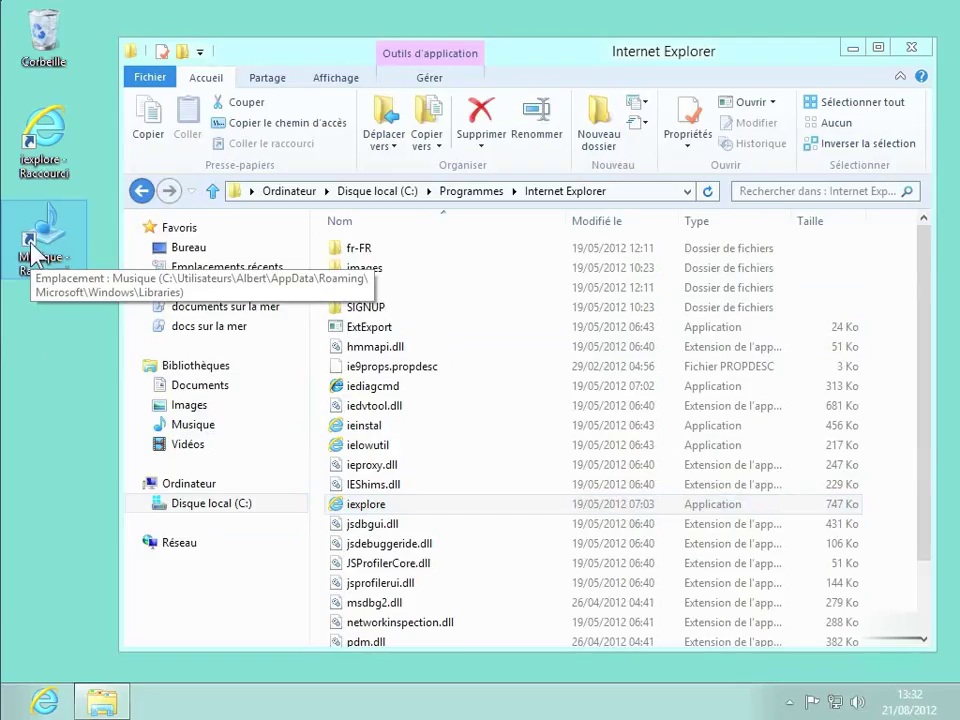
left_click(195, 365)
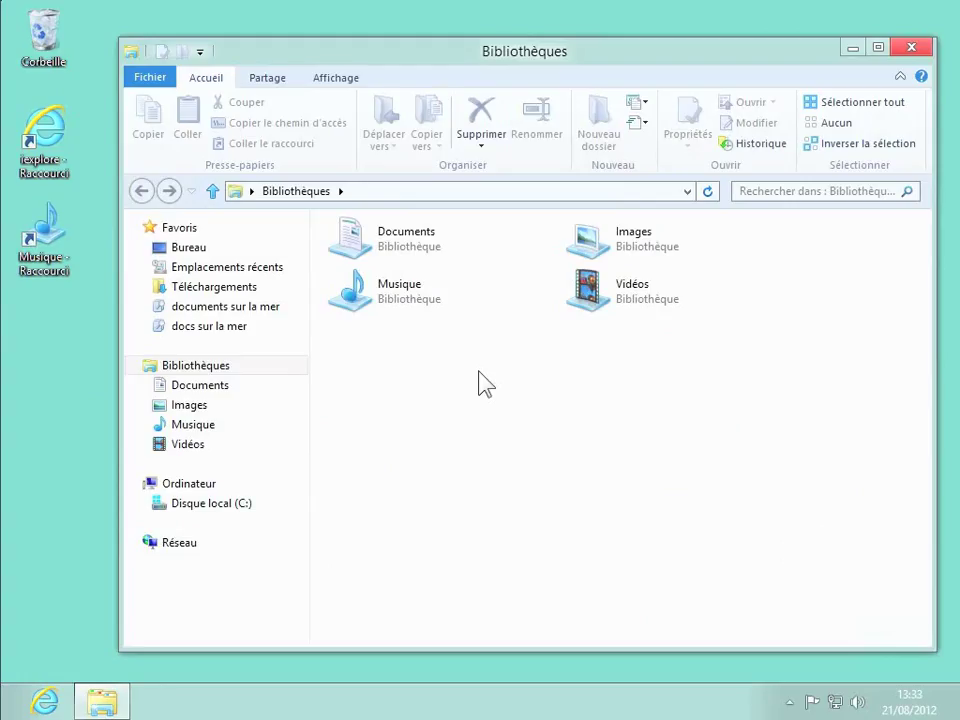
- Display the Bureau location from Favoris and examine the folder and shortcuts stored on the desktop
left_click(187, 250)
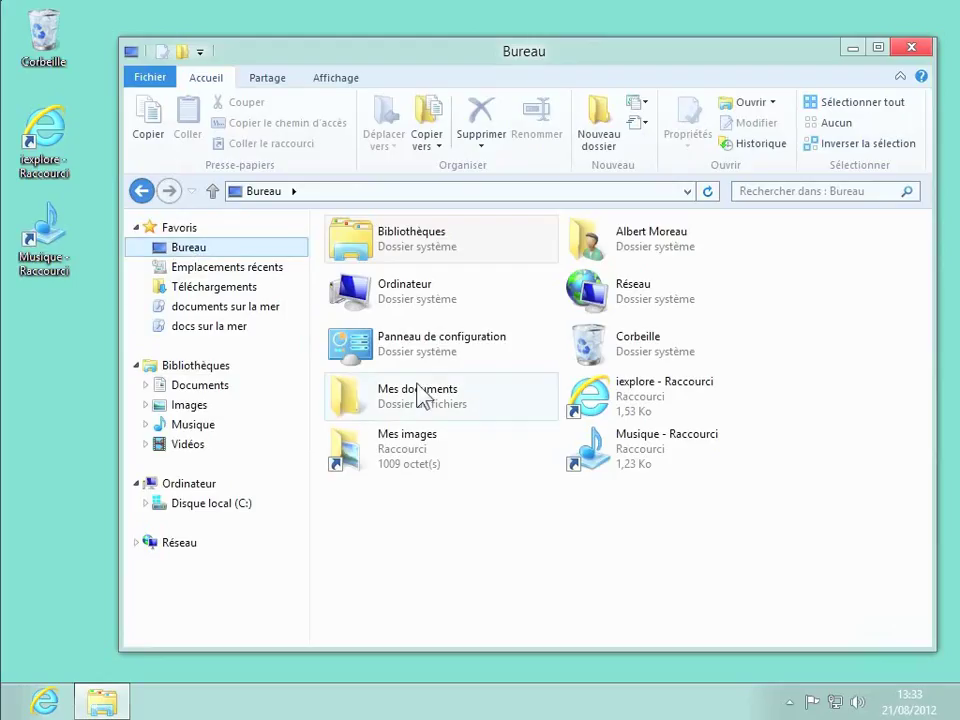
mouse_move(420, 395)
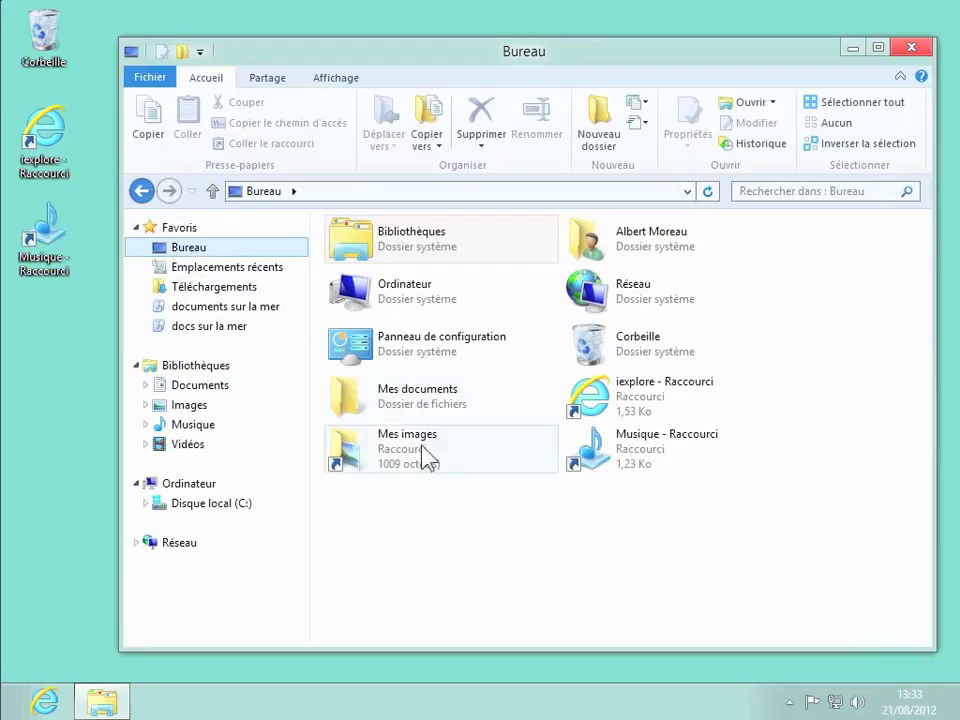
mouse_move(636, 456)
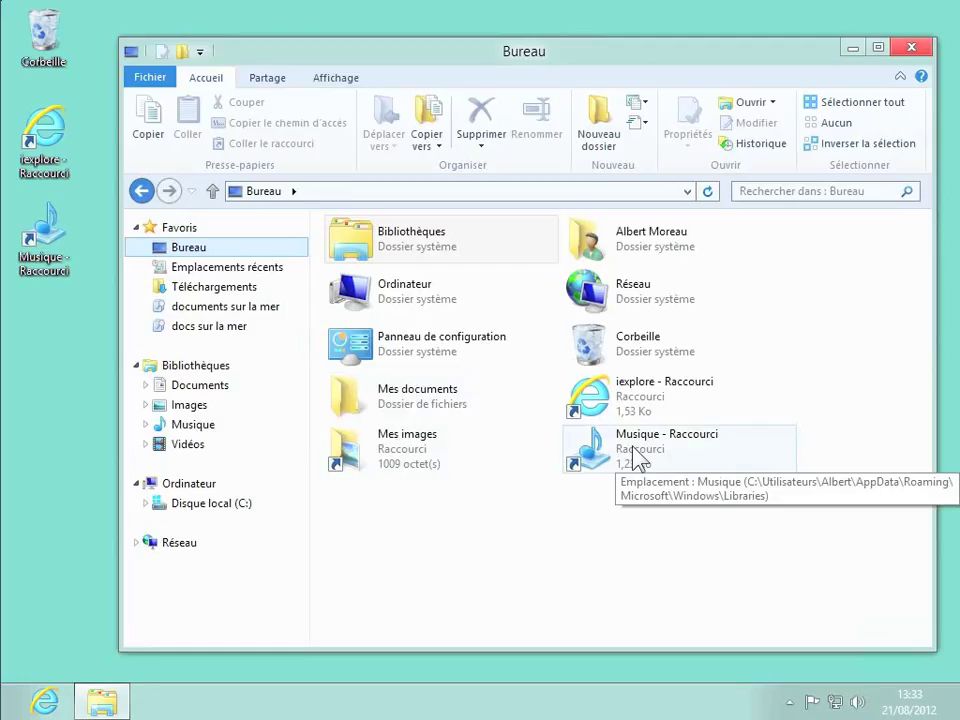
mouse_move(651, 408)
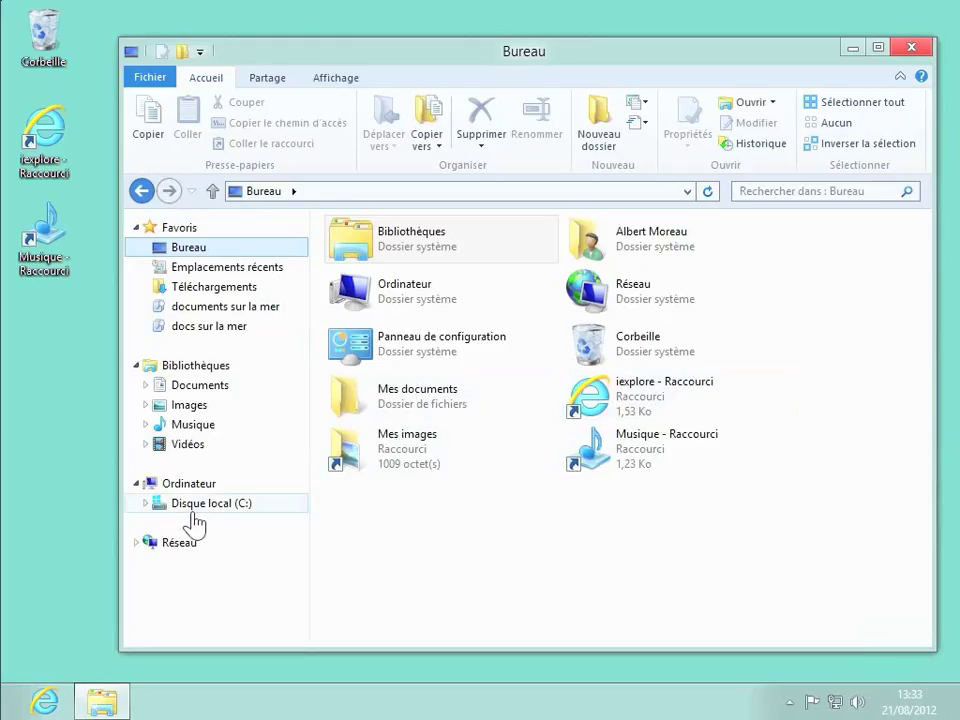
- Open the Bureau folder of the first profile under Utilisateurs on drive C: to view the desktop's files
left_click(146, 504)
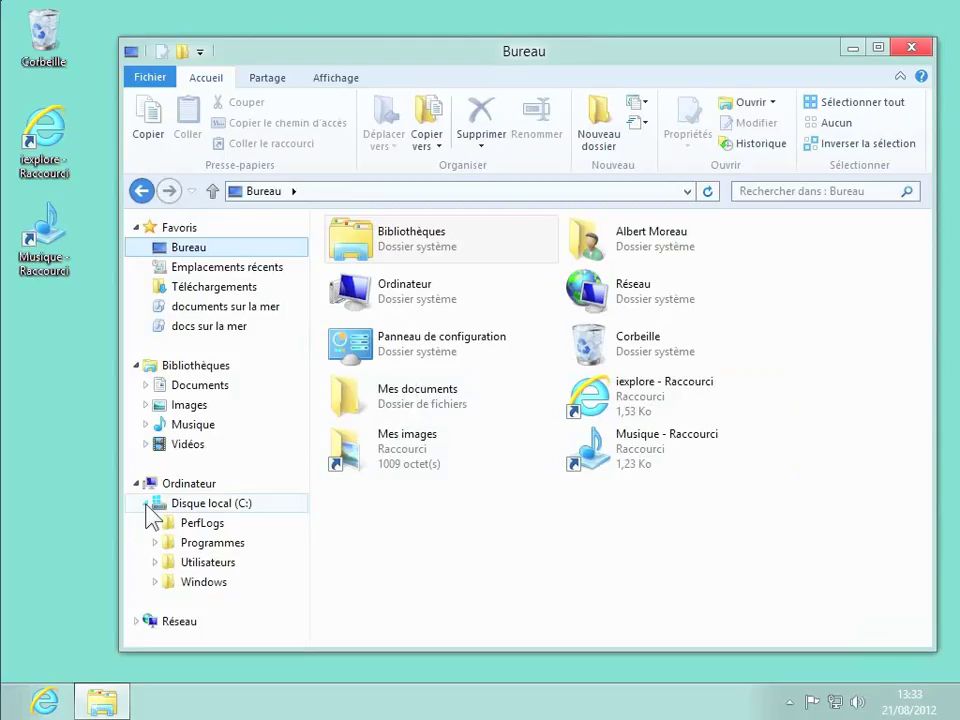
left_click(156, 563)
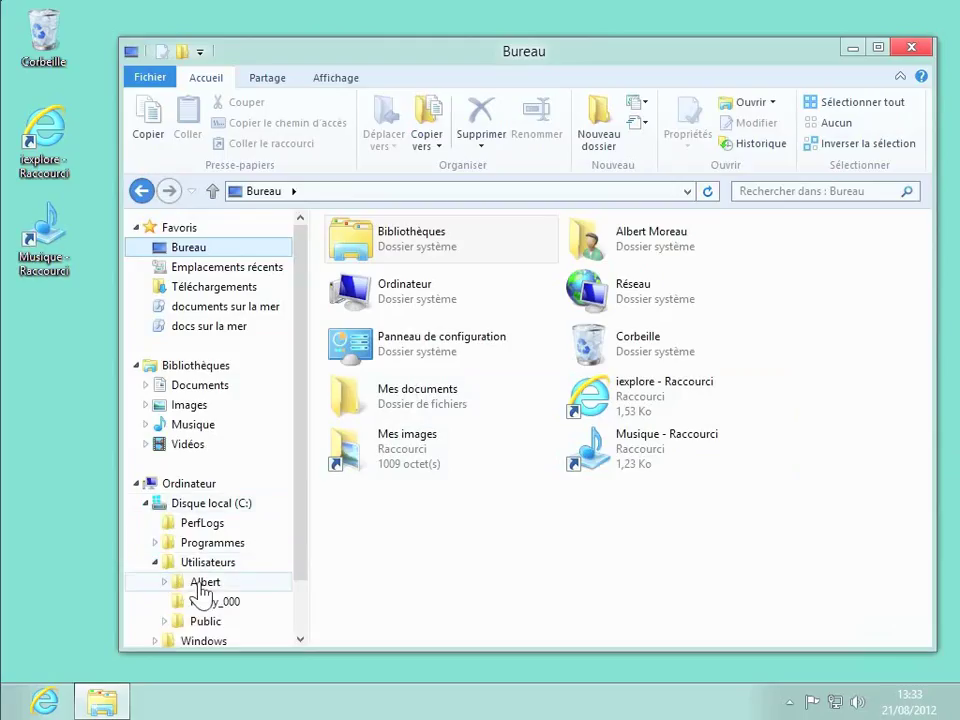
left_click(201, 584)
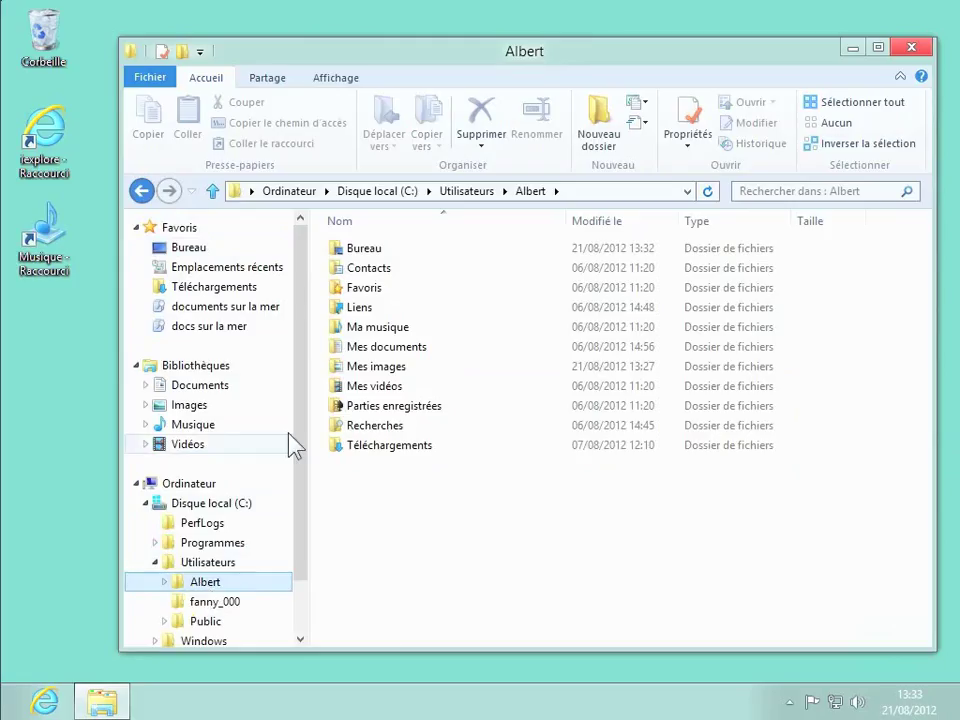
double_click(355, 255)
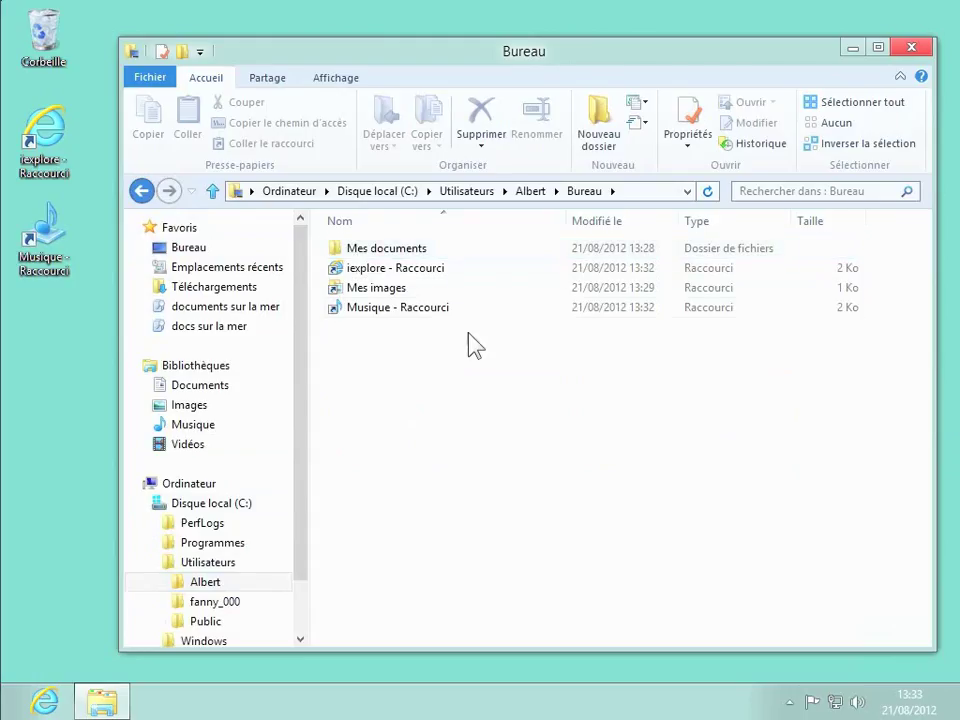